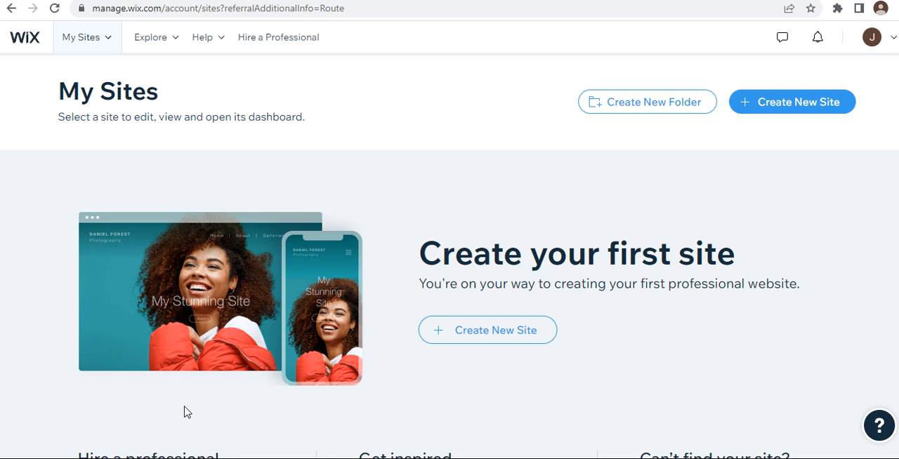
# Step: Start a new site and choose General CV as the kind of website being created
pyautogui.click(821, 111)
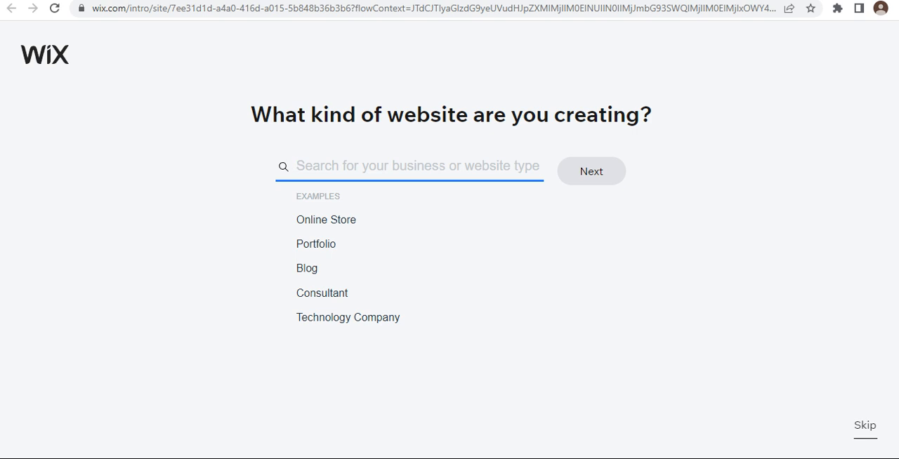
pyautogui.write('cv')
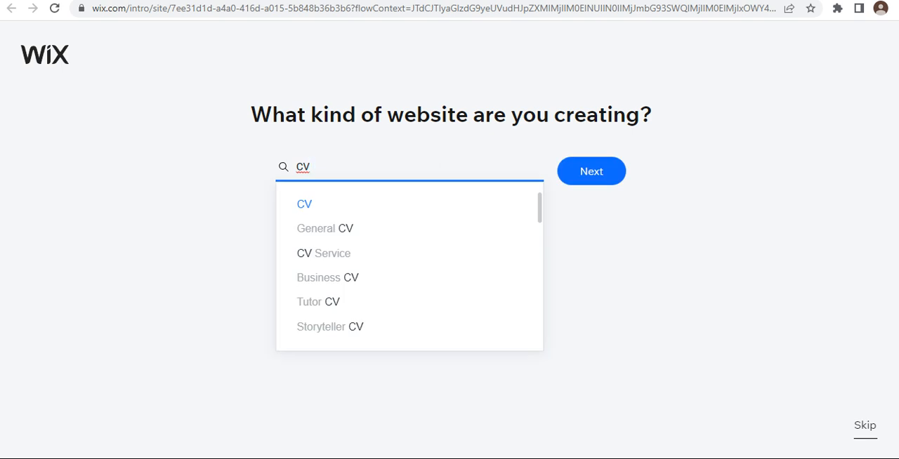
pyautogui.write(' resume')
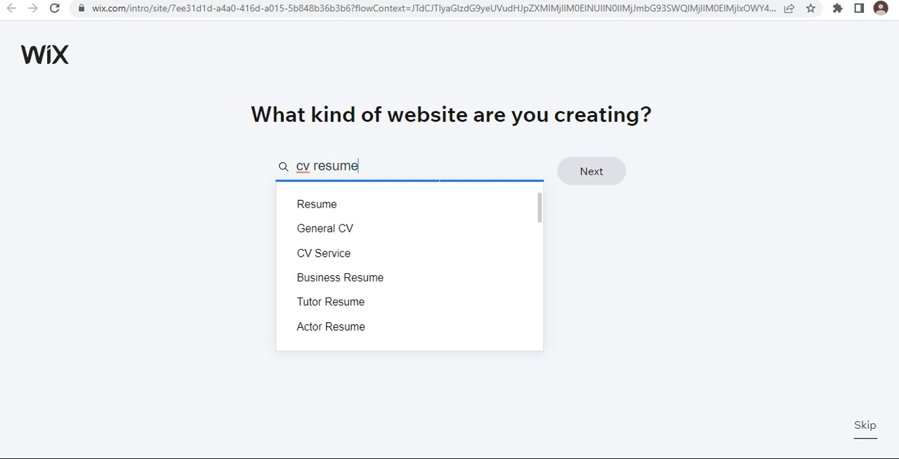
pyautogui.click(433, 223)
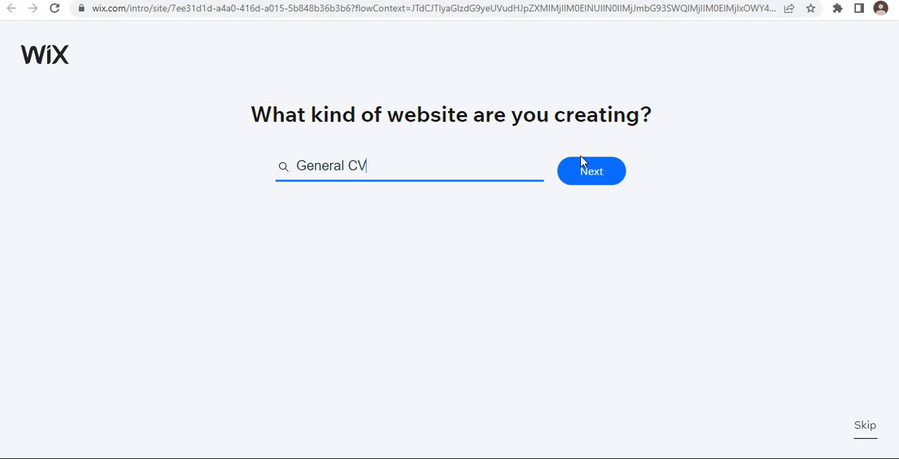
pyautogui.click(594, 172)
pyautogui.click(596, 184)
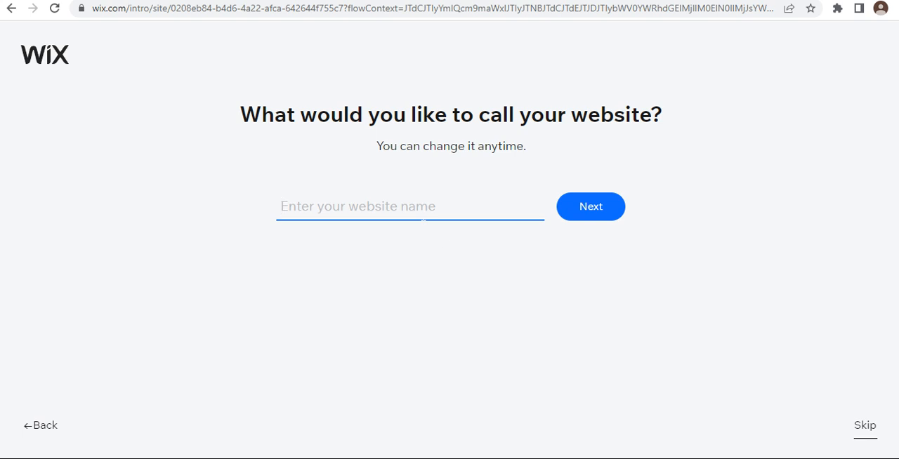
# Step: Enter the website name and continue with only the built-in Portfolio feature for the site
pyautogui.write('JuanitaPortfolio')
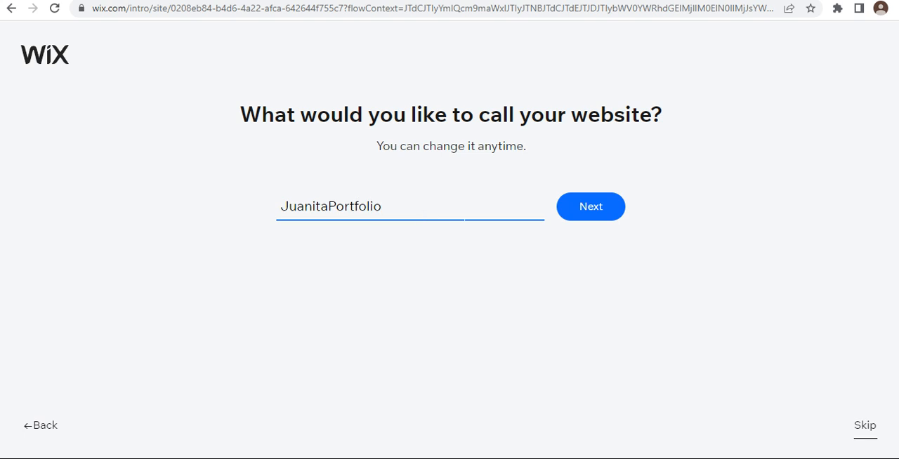
pyautogui.click(587, 207)
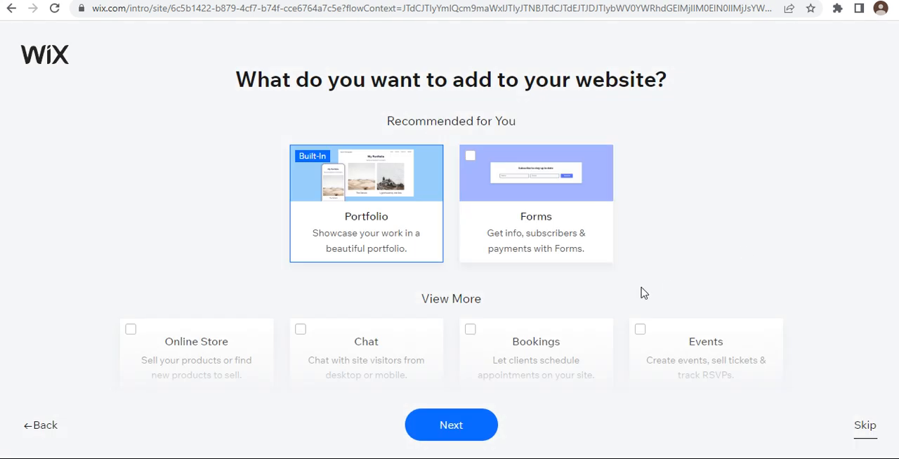
pyautogui.scroll(-4, 643, 293)
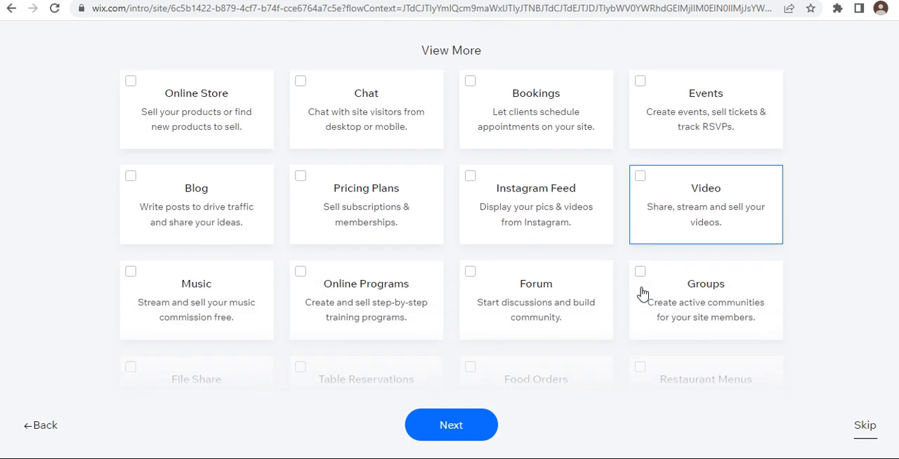
pyautogui.scroll(-3, 644, 293)
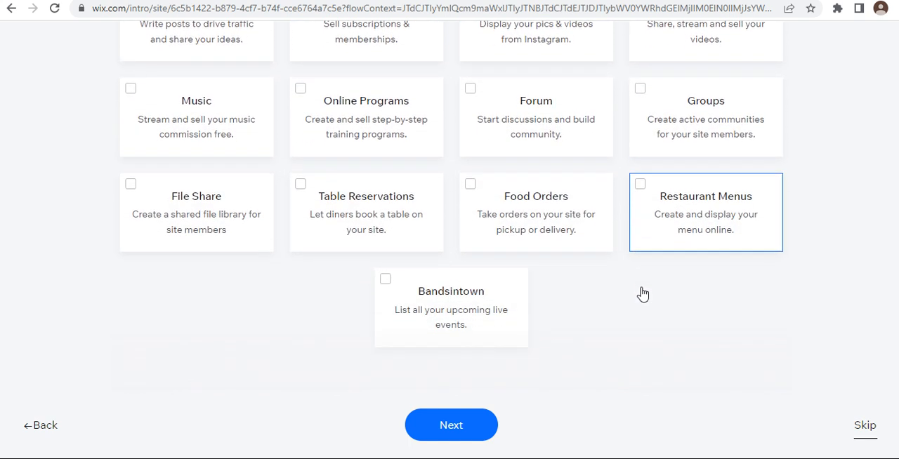
pyautogui.scroll(7, 642, 293)
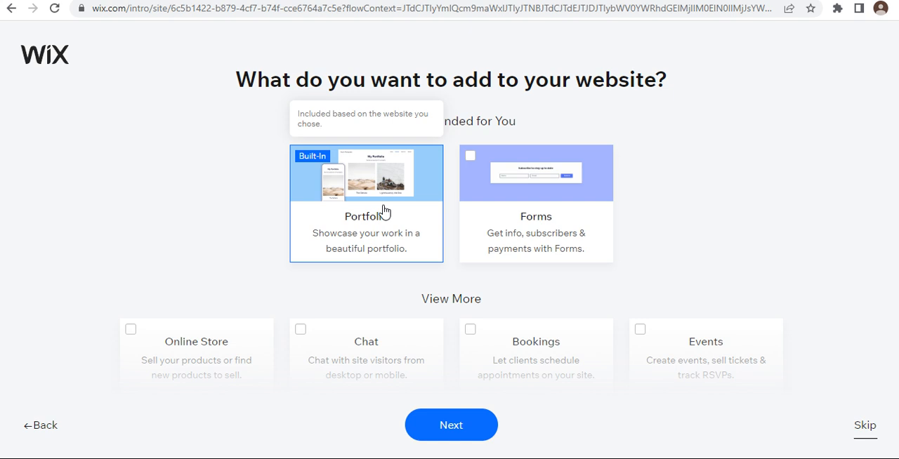
pyautogui.click(454, 434)
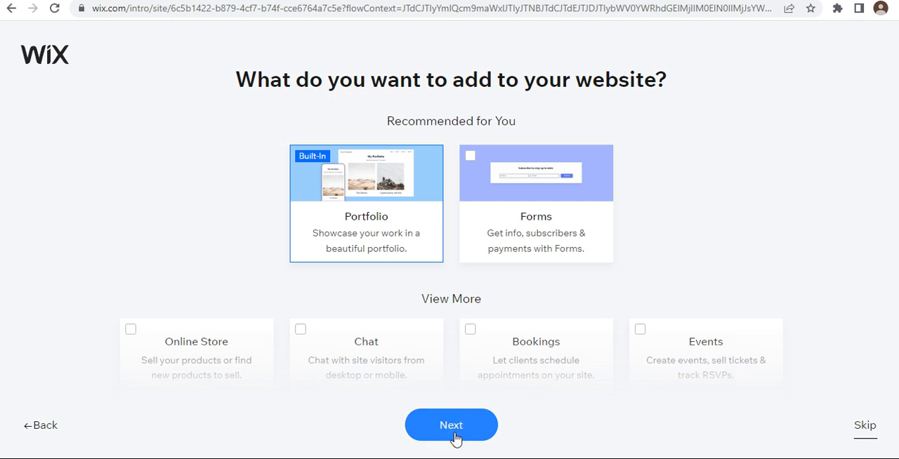
pyautogui.click(455, 436)
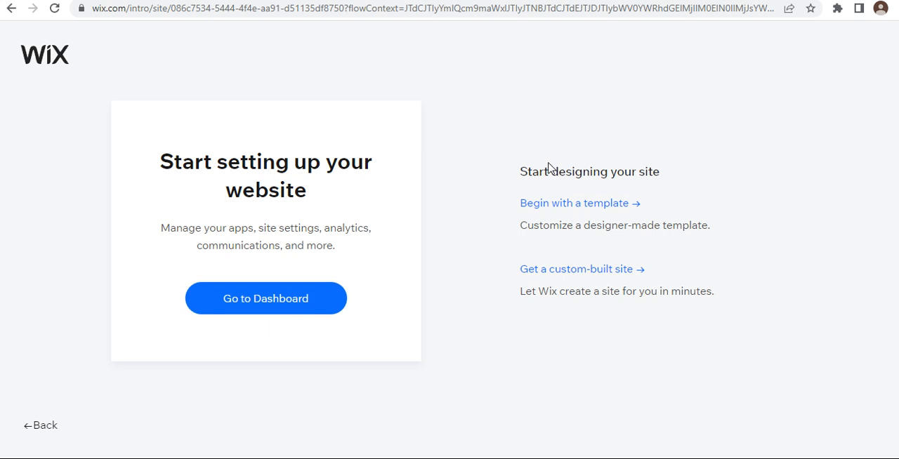
# Step: Begin with a template and open the Business CV design with the beige block and profile card for editing
pyautogui.click(565, 205)
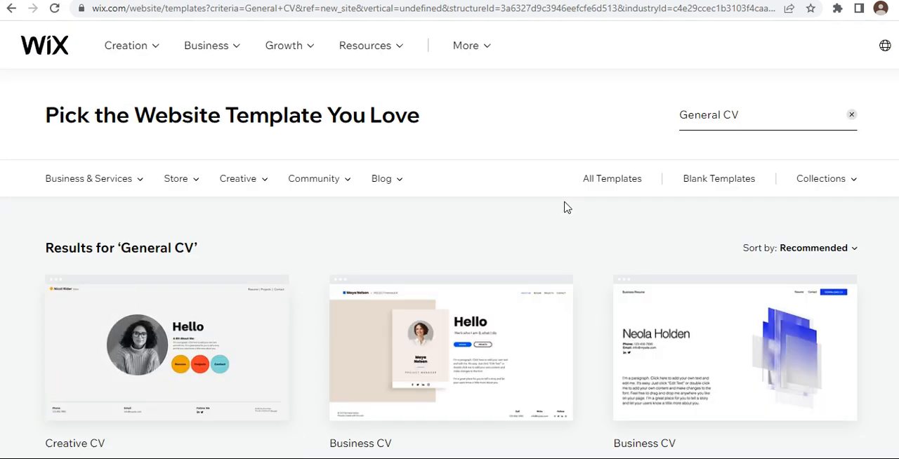
pyautogui.scroll(-2, 593, 222)
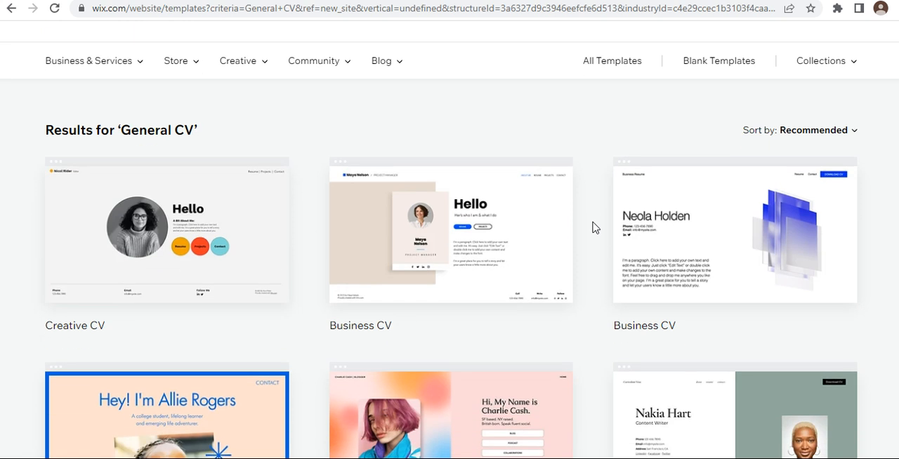
pyautogui.scroll(-1, 593, 227)
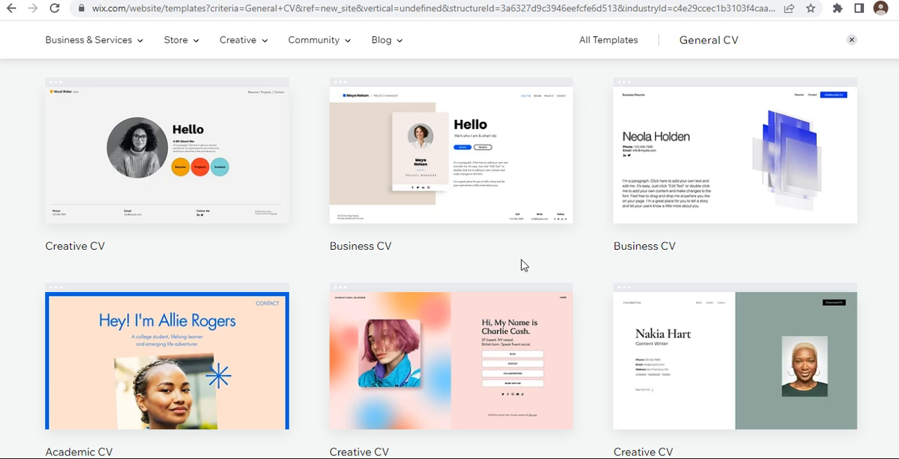
pyautogui.scroll(-1, 521, 265)
pyautogui.scroll(1, 520, 263)
pyautogui.moveTo(454, 179)
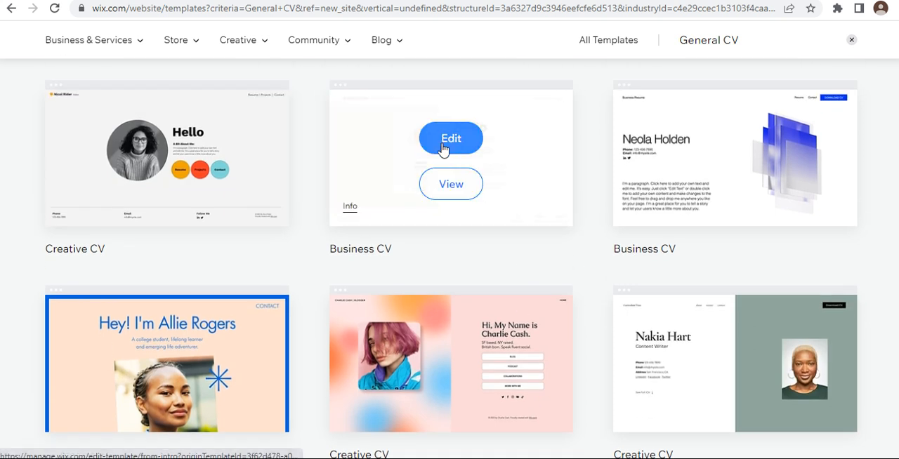
pyautogui.click(444, 148)
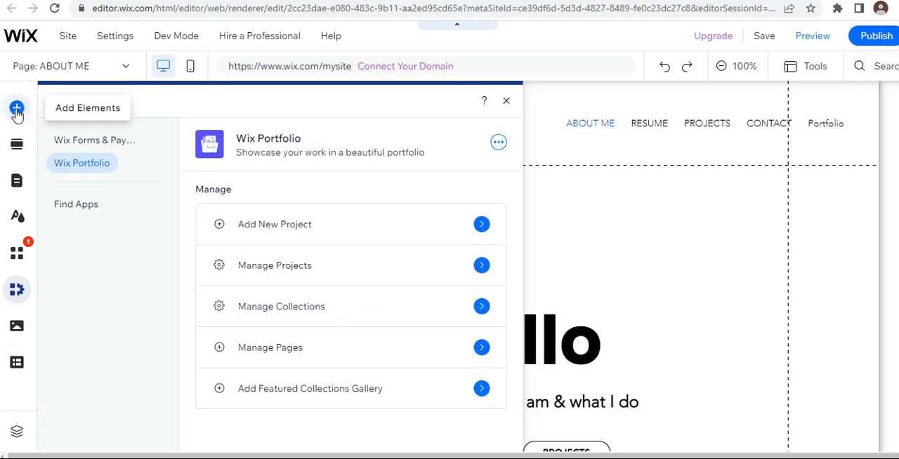
pyautogui.click(17, 144)
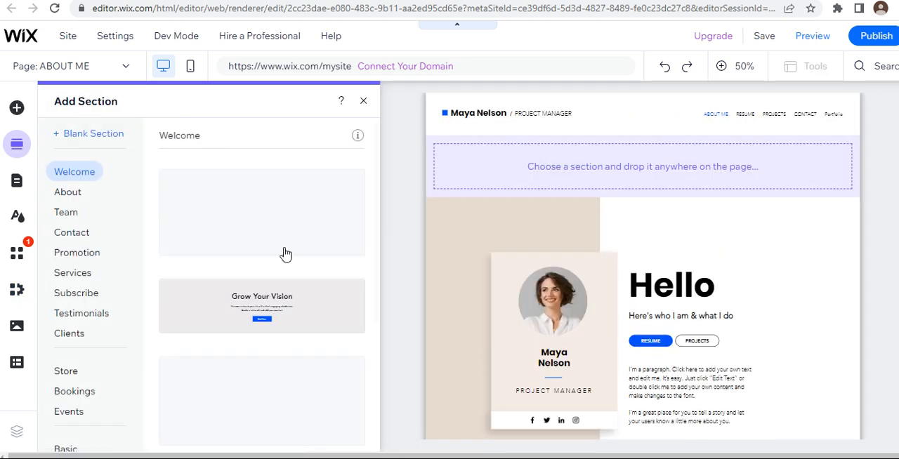
pyautogui.click(16, 180)
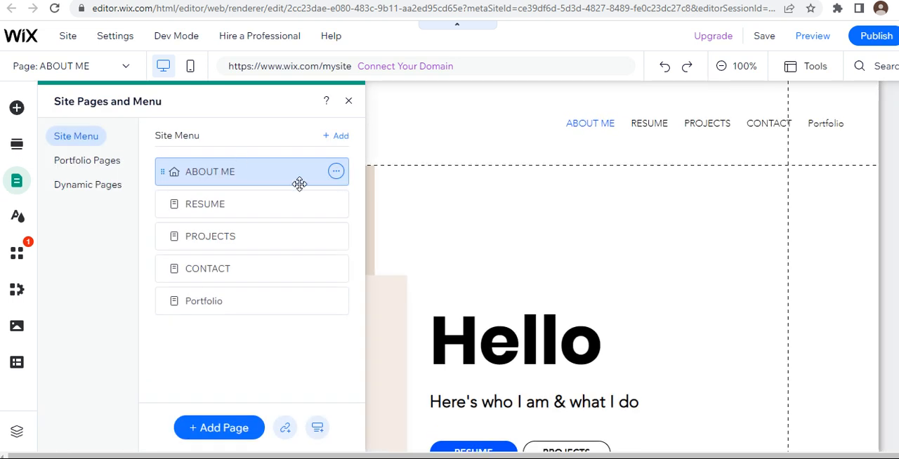
# Step: Customize the site design by applying the Fashionable color and text theme
pyautogui.click(18, 217)
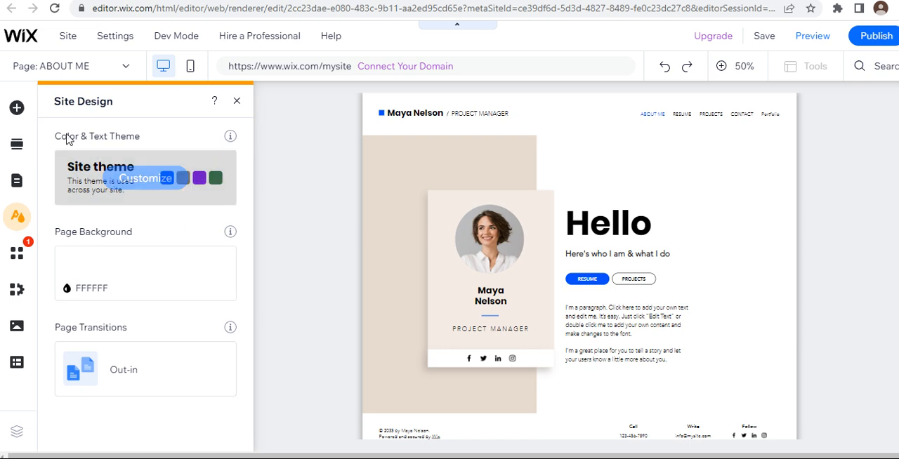
pyautogui.moveTo(107, 192)
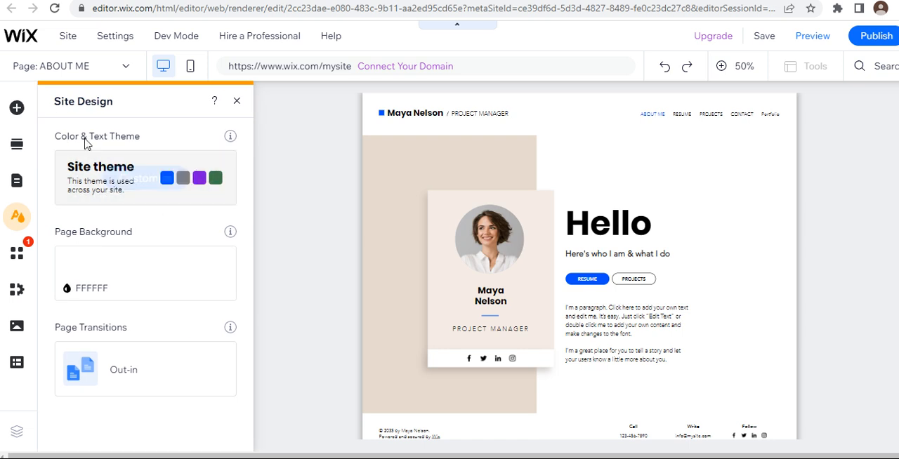
pyautogui.moveTo(121, 290)
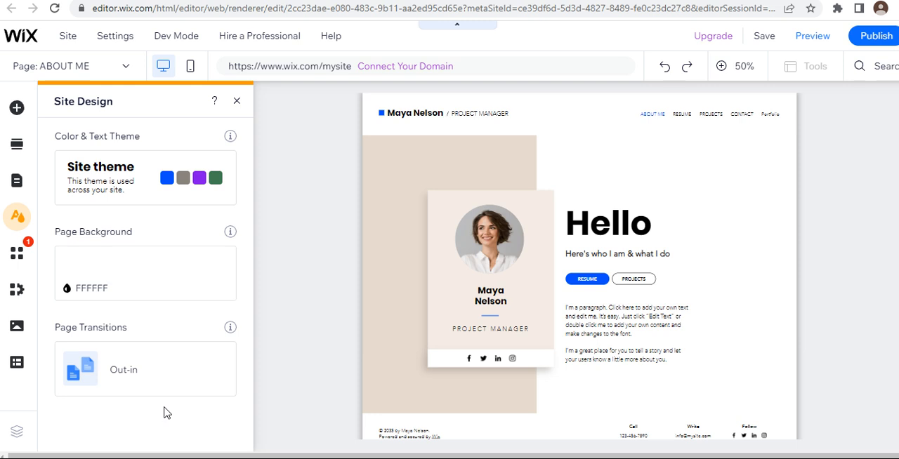
pyautogui.moveTo(137, 184)
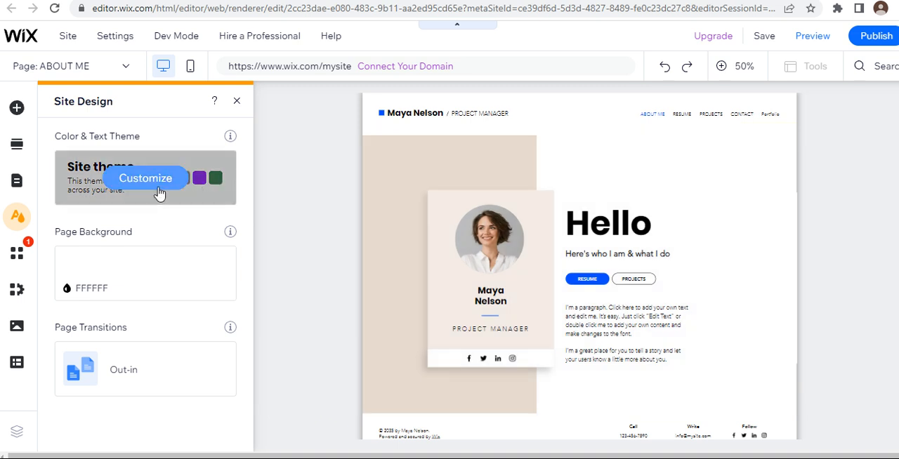
pyautogui.click(163, 181)
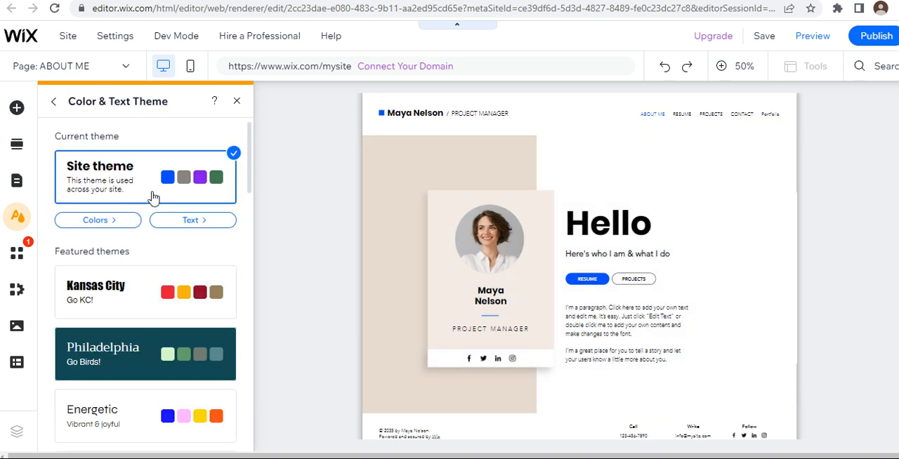
pyautogui.scroll(-5, 152, 257)
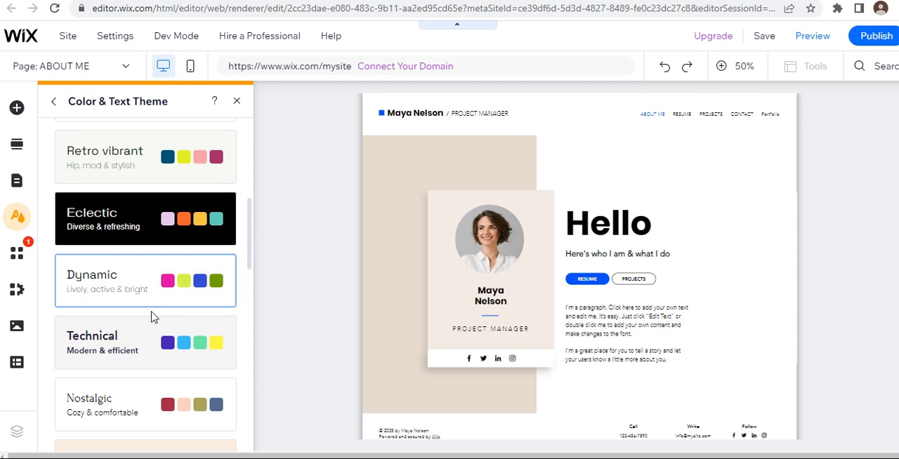
pyautogui.scroll(-5, 152, 317)
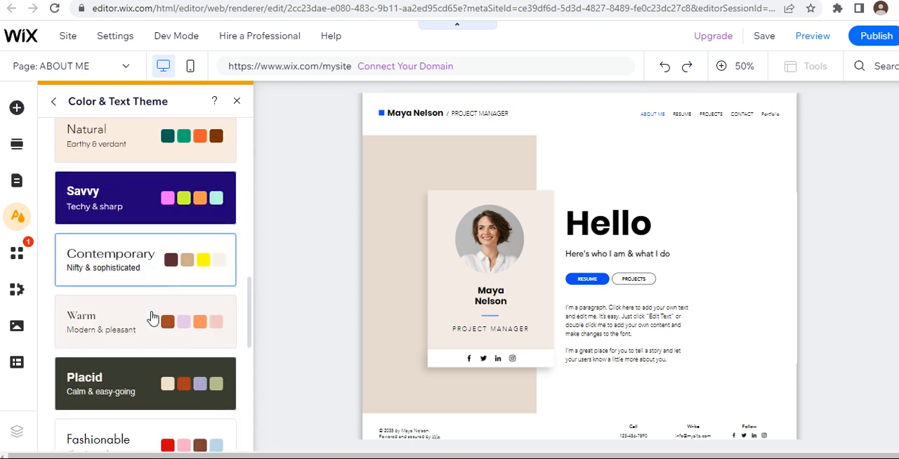
pyautogui.scroll(-6, 152, 317)
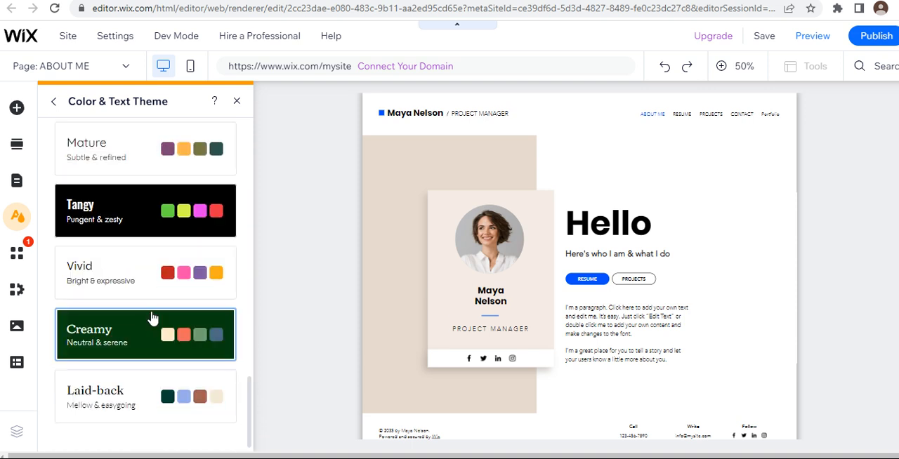
pyautogui.scroll(5, 152, 317)
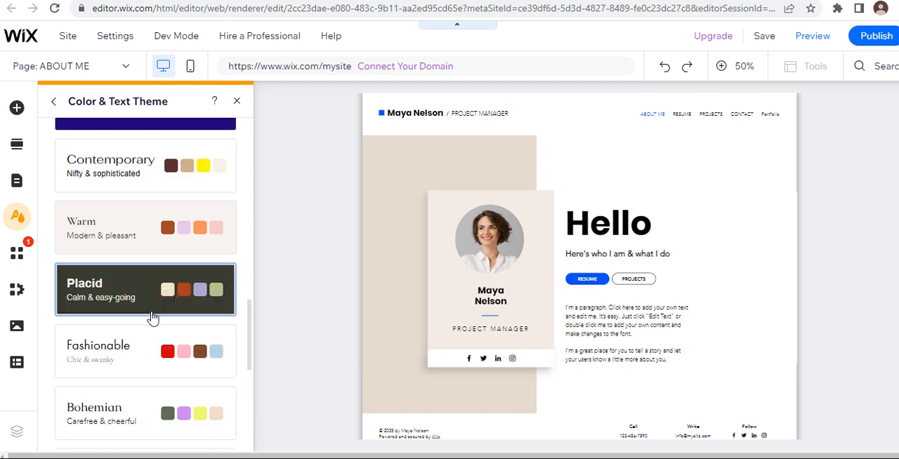
pyautogui.click(125, 368)
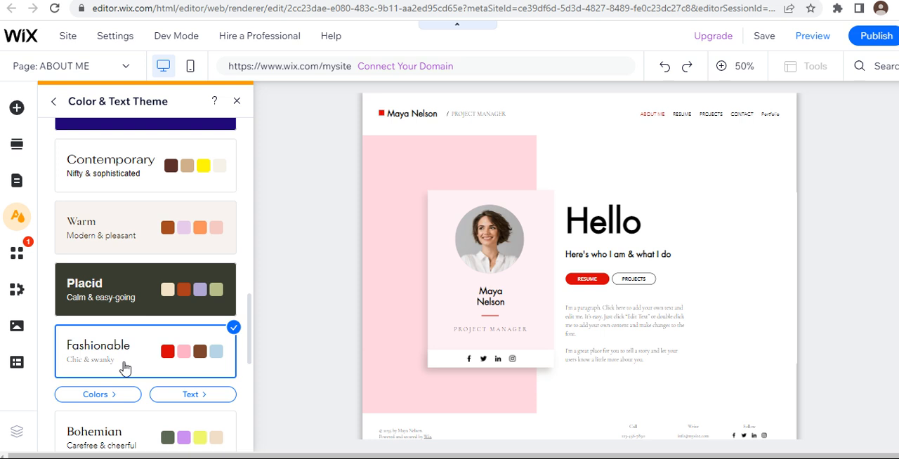
# Step: Try the Philadelphia color and text theme on the site
pyautogui.scroll(3, 125, 368)
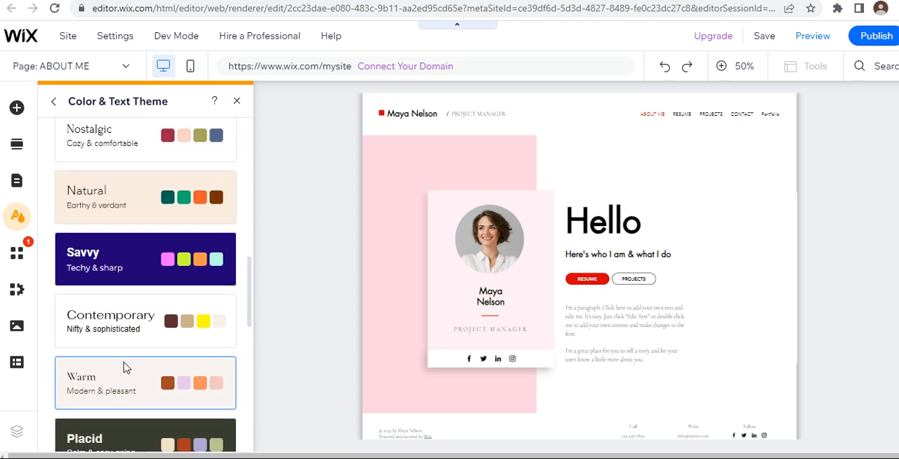
pyautogui.scroll(3, 136, 182)
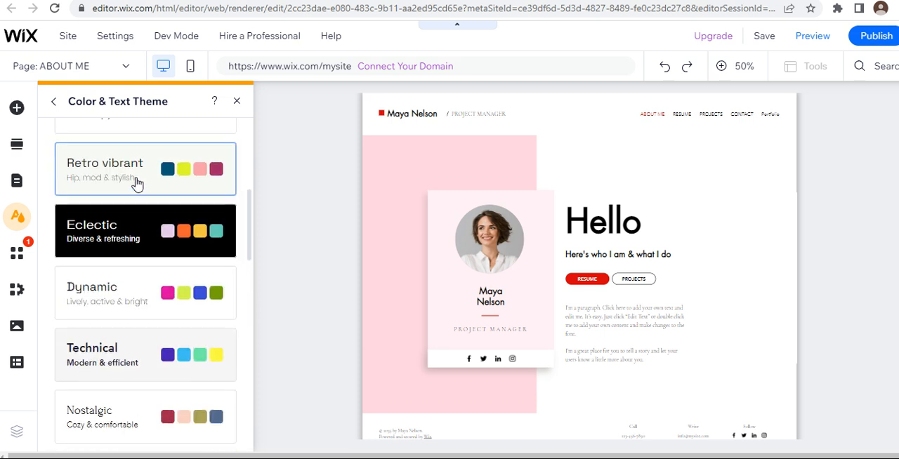
pyautogui.scroll(4, 141, 317)
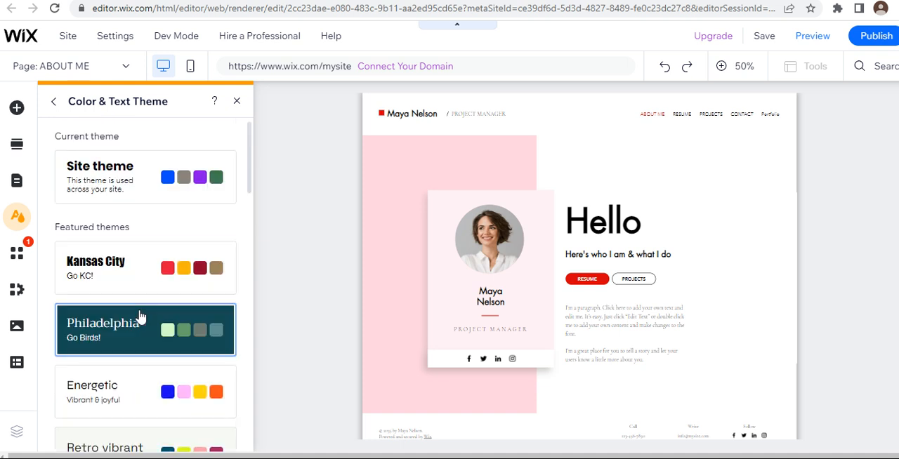
pyautogui.scroll(-3, 139, 301)
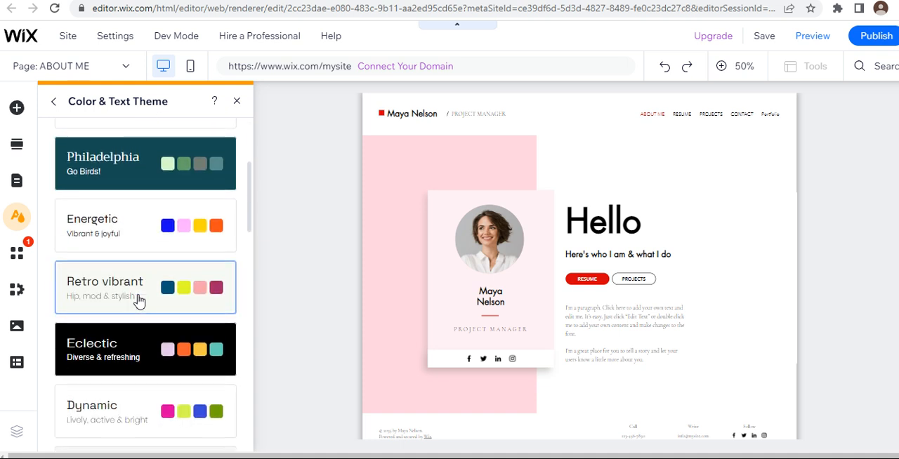
pyautogui.scroll(3, 138, 300)
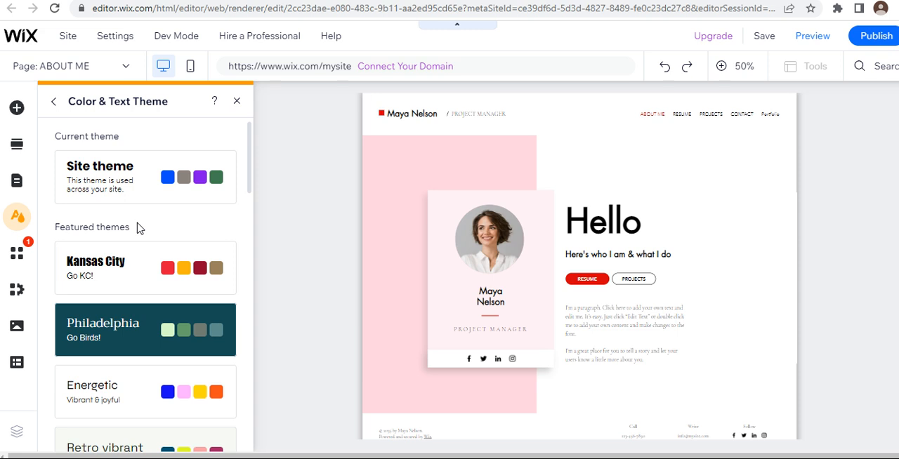
pyautogui.scroll(-2, 137, 227)
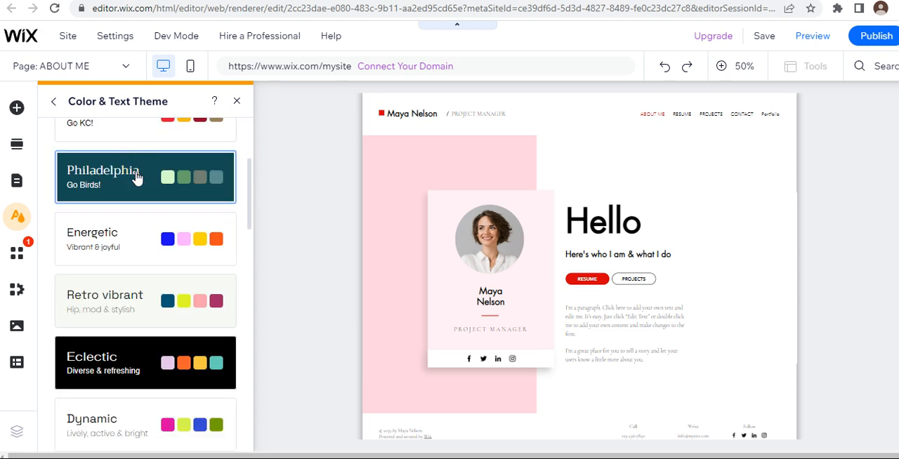
pyautogui.click(137, 177)
# Step: Apply the Nostalgic color and text theme to the site and close the theme settings
pyautogui.scroll(-2, 145, 249)
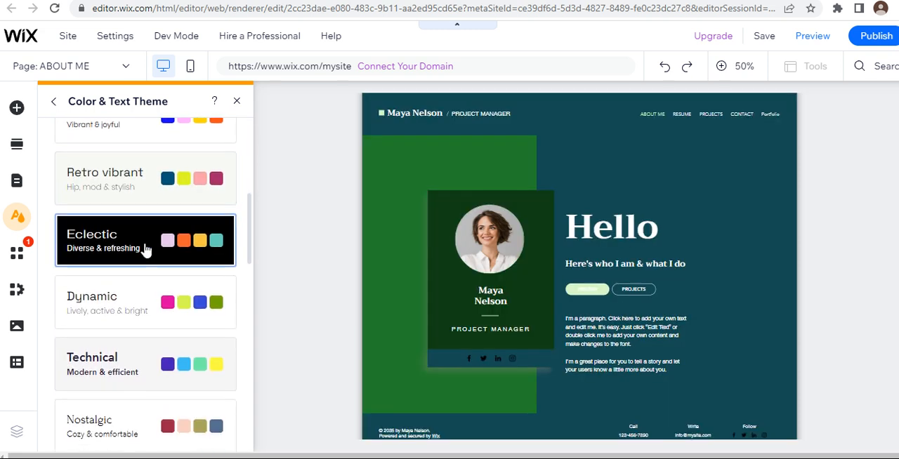
pyautogui.scroll(-2, 145, 249)
pyautogui.click(142, 335)
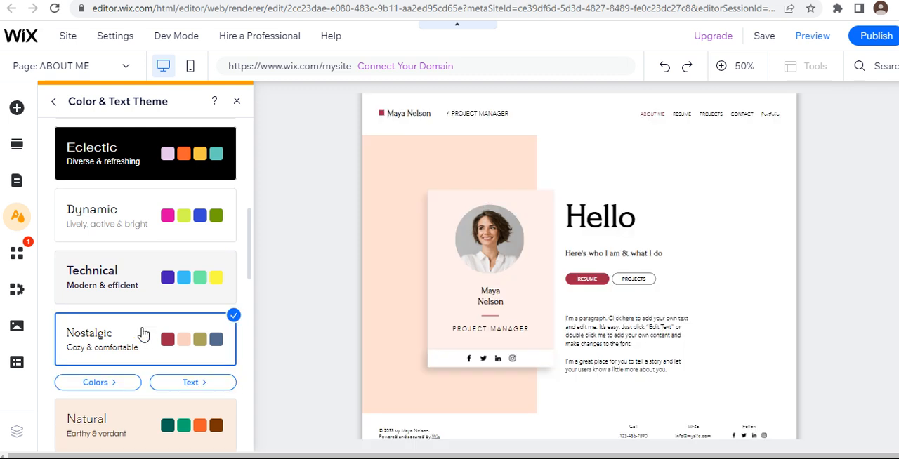
pyautogui.click(18, 218)
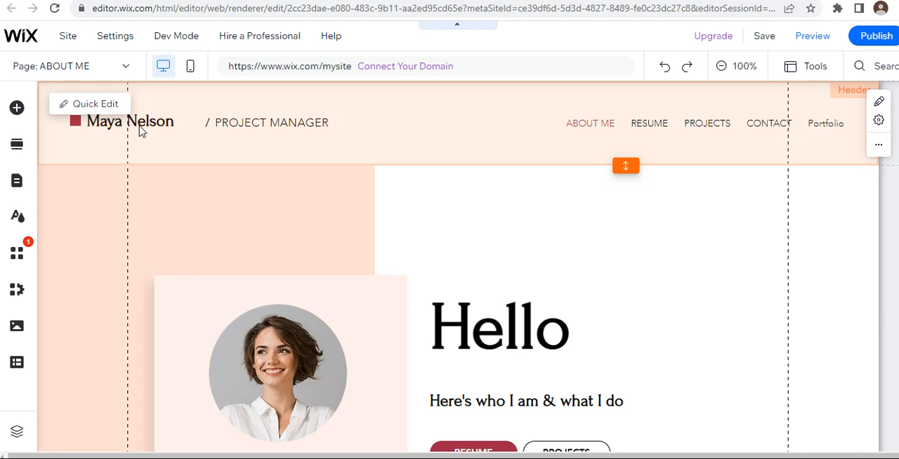
# Step: Clear the page header by deleting the name, colored square, PROJECT MANAGER text, slash and navigation menu
pyautogui.click(172, 132)
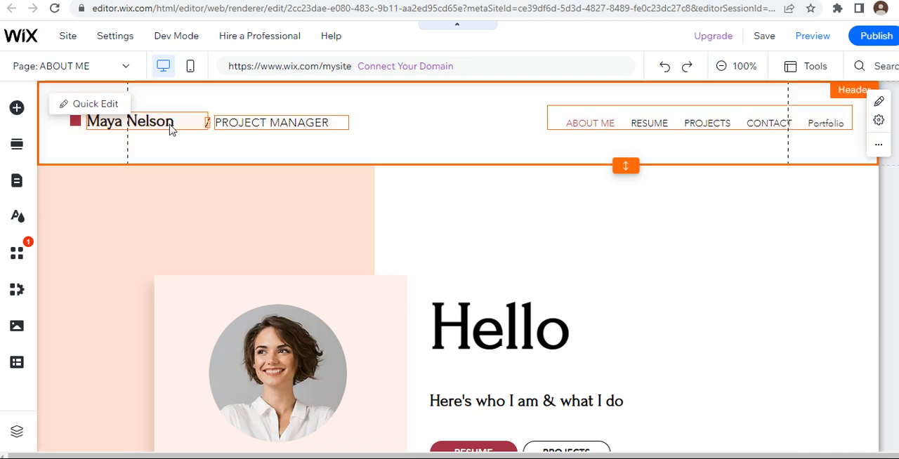
pyautogui.press('Delete')
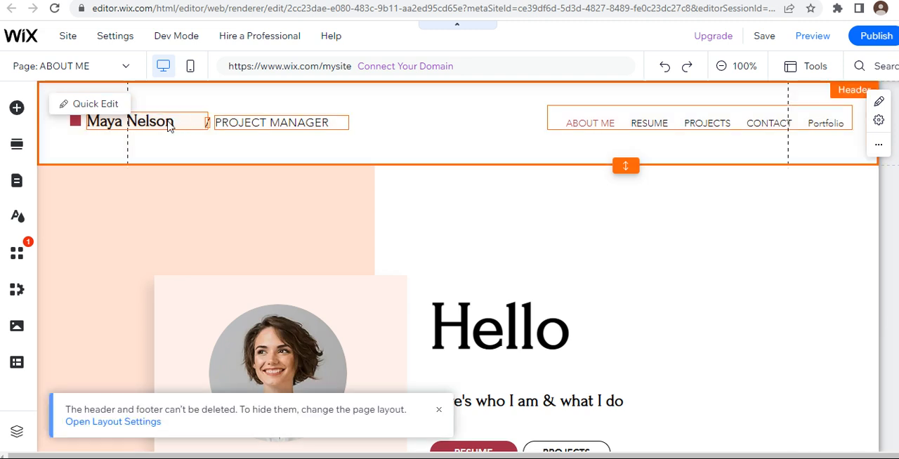
pyautogui.click(140, 119)
pyautogui.press('Delete')
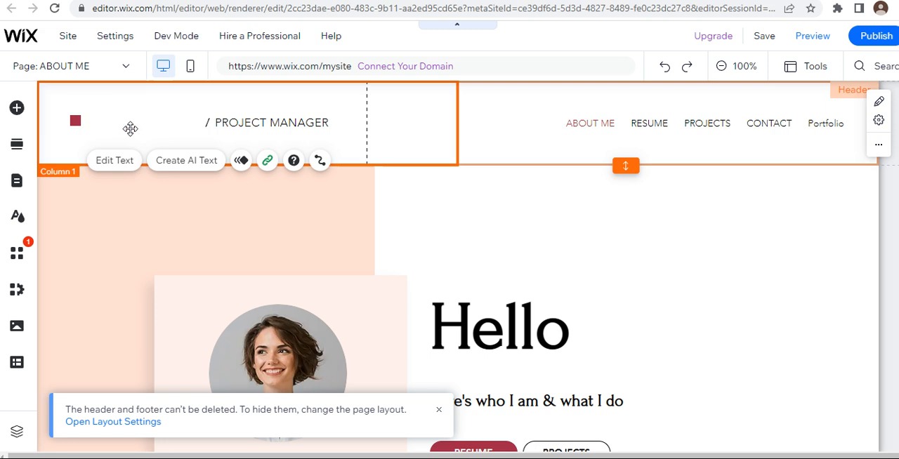
pyautogui.click(75, 121)
pyautogui.press('Delete')
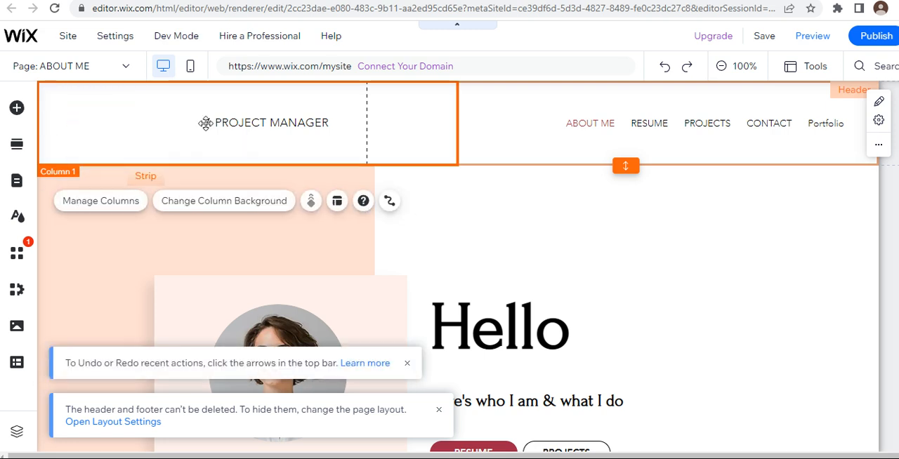
pyautogui.click(294, 124)
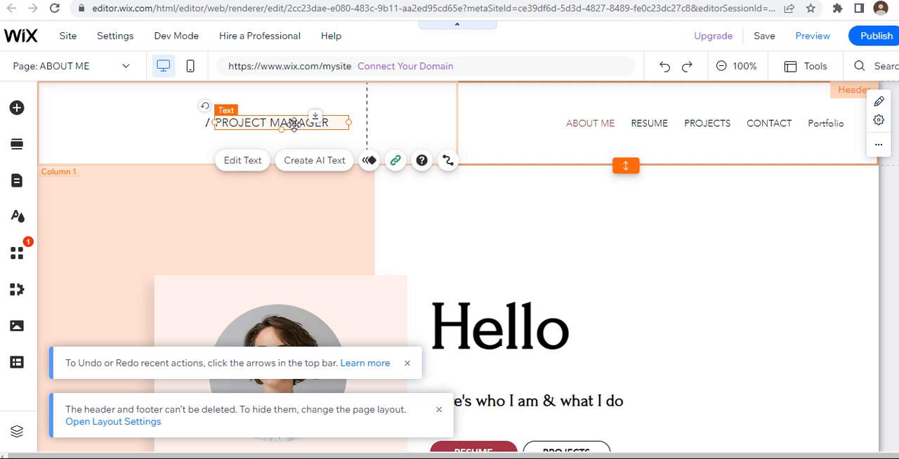
pyautogui.press('Delete')
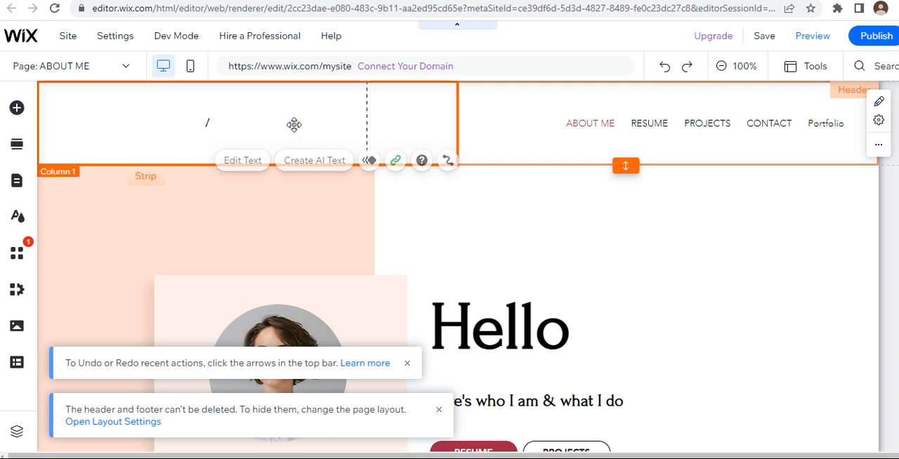
pyautogui.click(207, 123)
pyautogui.press('Delete')
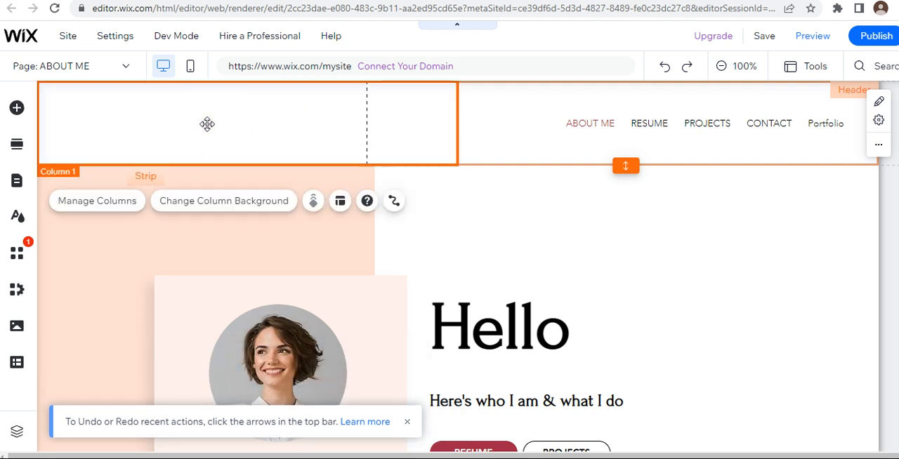
pyautogui.moveTo(530, 103); pyautogui.dragTo(729, 98)
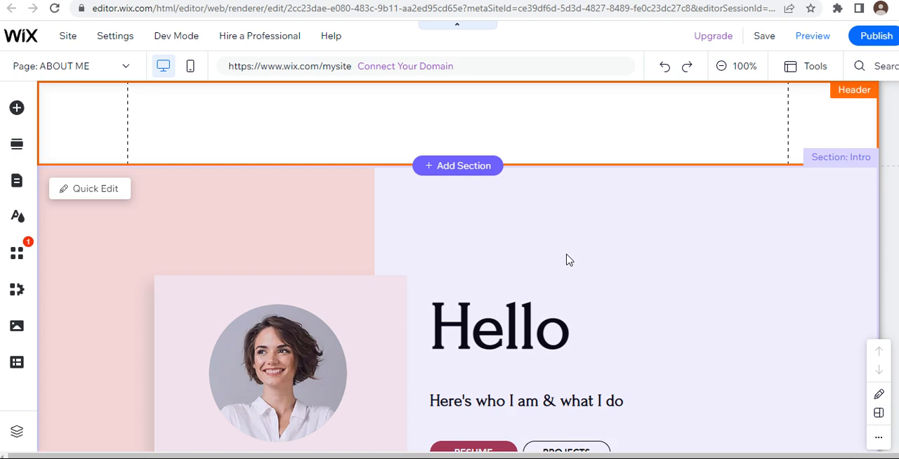
# Step: Delete the "Hello" heading and the "Here's who I am & what I do" subheading from the intro section
pyautogui.scroll(-3, 668, 311)
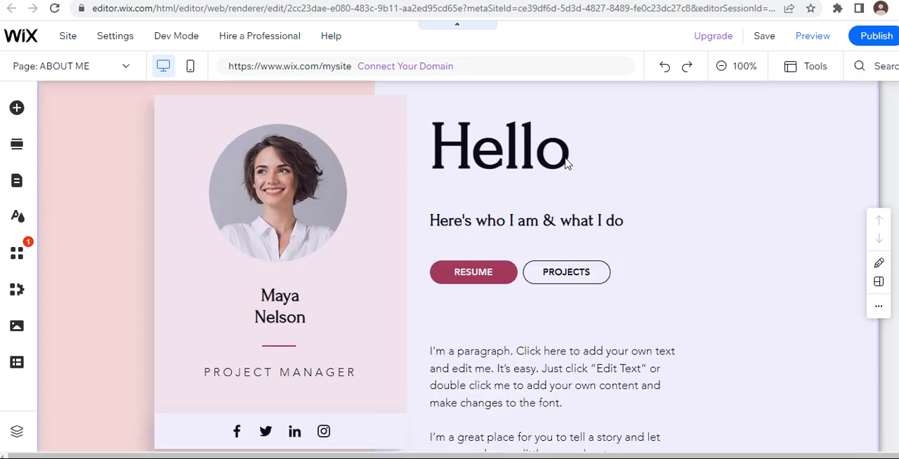
pyautogui.click(569, 163)
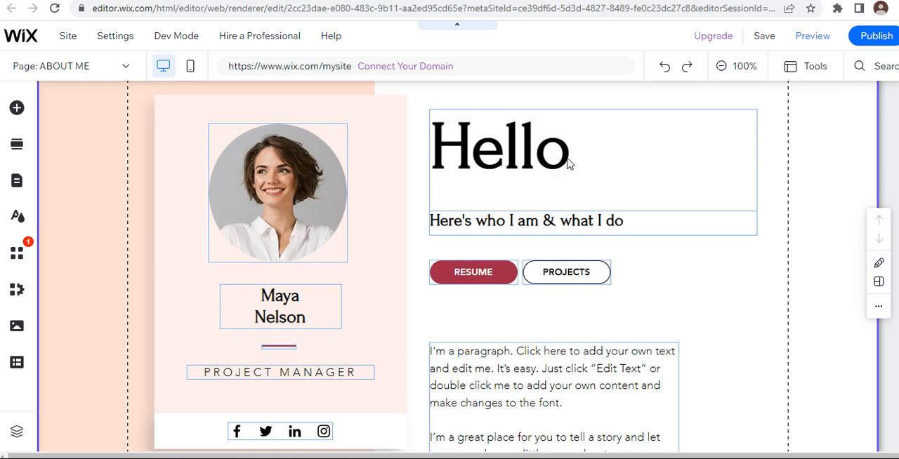
pyautogui.click(575, 151)
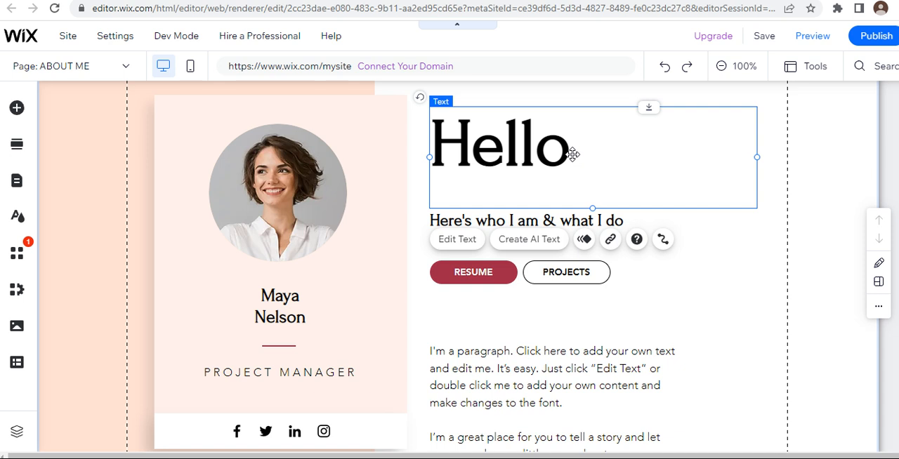
pyautogui.press('Delete')
pyautogui.click(617, 224)
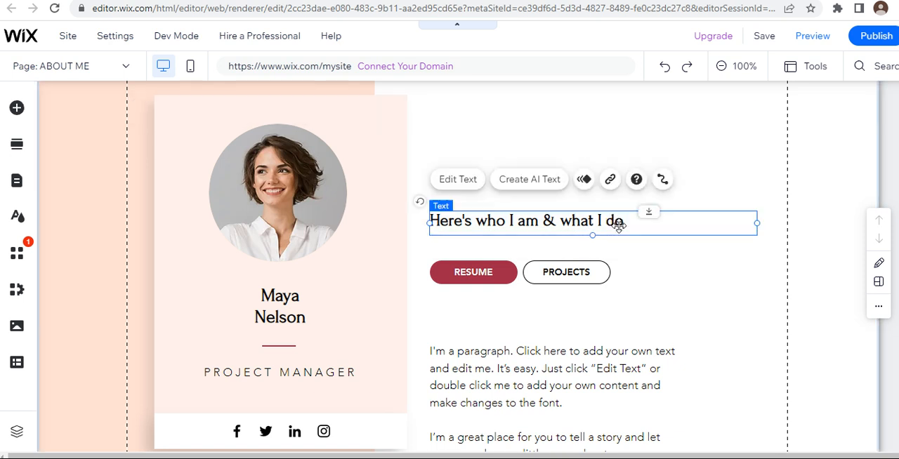
pyautogui.press('Delete')
# Step: Move the profile card's name text above the RESUME and PROJECTS buttons and replace it with the site owner's first name
pyautogui.moveTo(301, 301); pyautogui.dragTo(533, 198)
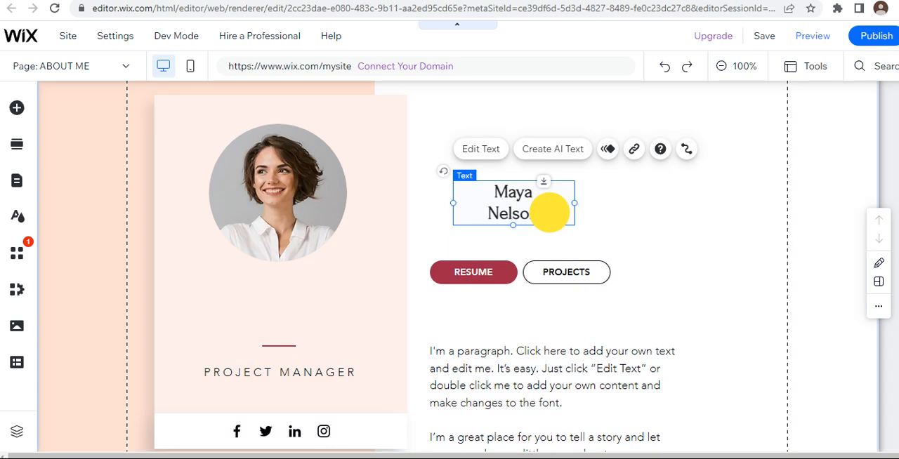
pyautogui.click(549, 211)
pyautogui.click(540, 215)
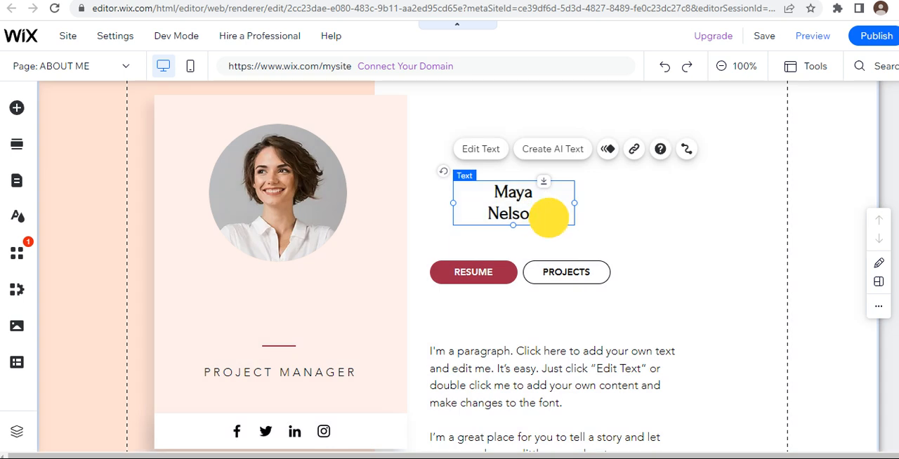
pyautogui.doubleClick(539, 213)
pyautogui.click(544, 213)
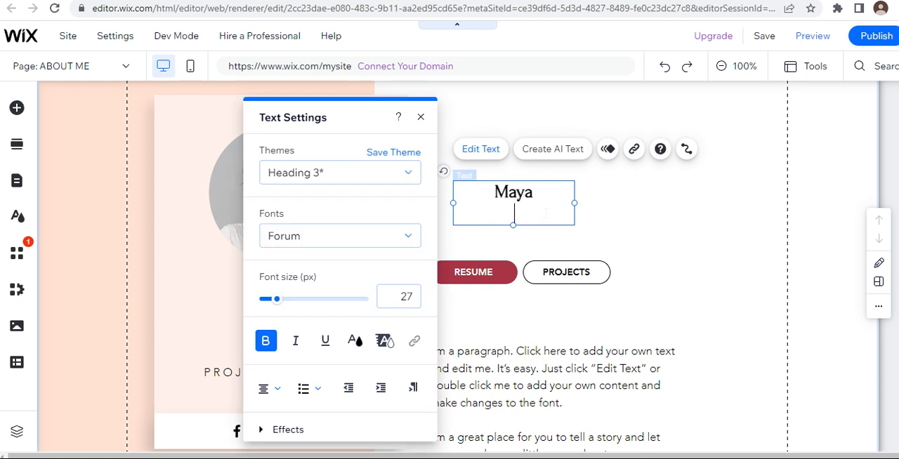
pyautogui.press('BackSpace')
pyautogui.press('BackSpace')
pyautogui.press('BackSpace')
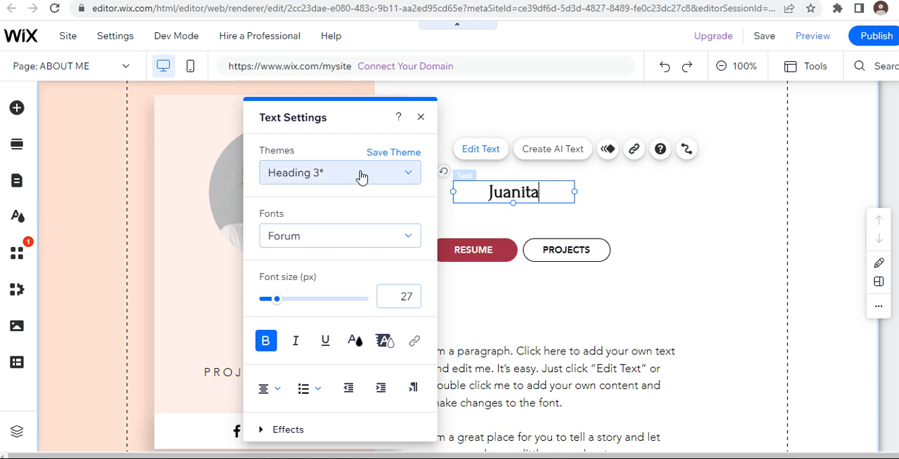
# Step: Keep the Forum font for the name text and enlarge its font size to 76 px
pyautogui.click(496, 159)
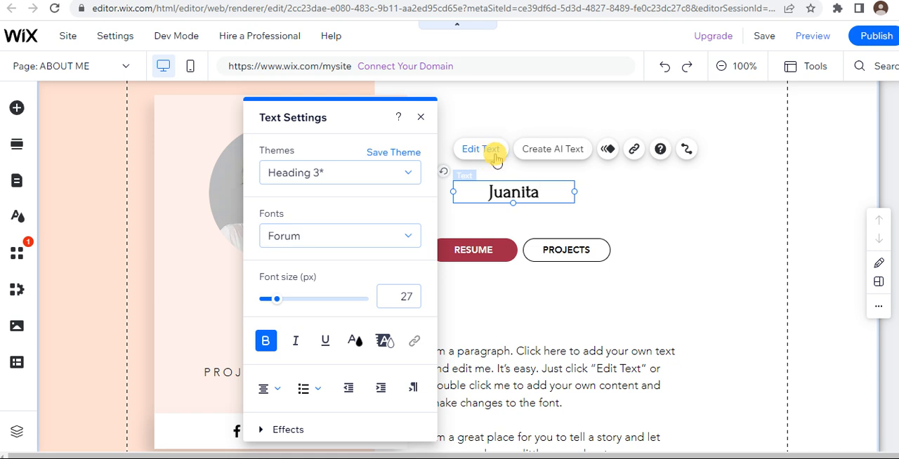
pyautogui.click(341, 237)
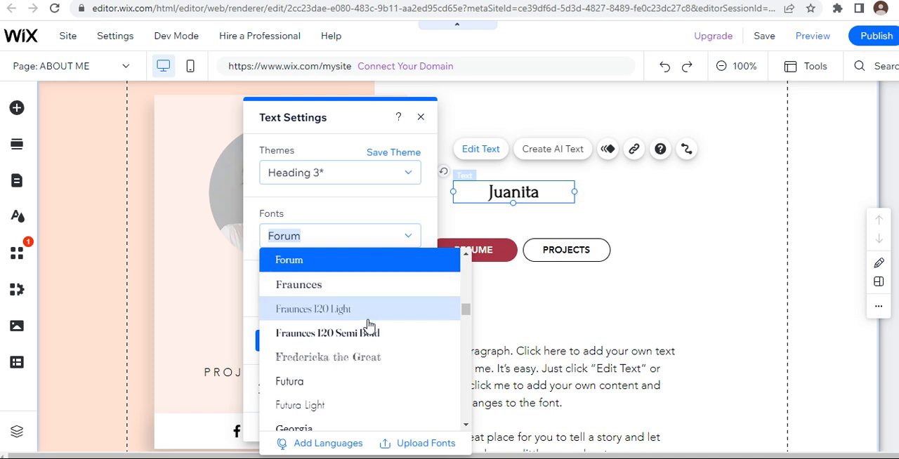
pyautogui.click(382, 259)
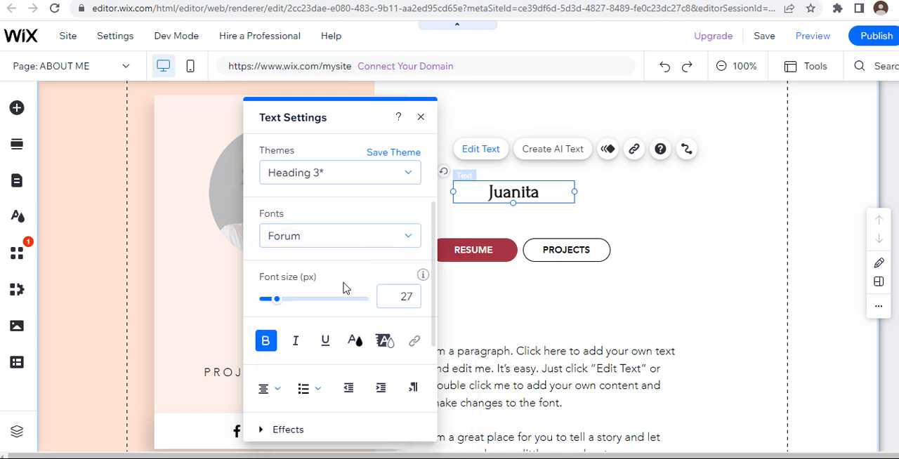
pyautogui.click(276, 299)
pyautogui.moveTo(276, 298); pyautogui.dragTo(302, 299)
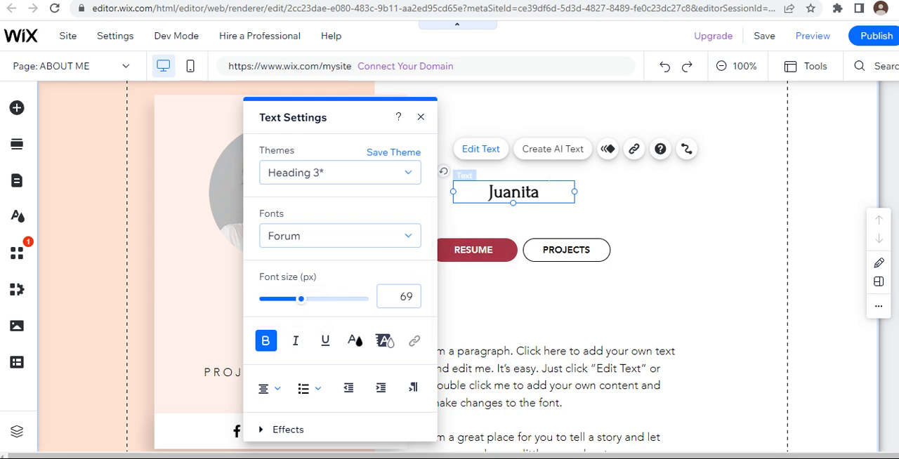
pyautogui.moveTo(542, 187); pyautogui.dragTo(478, 192)
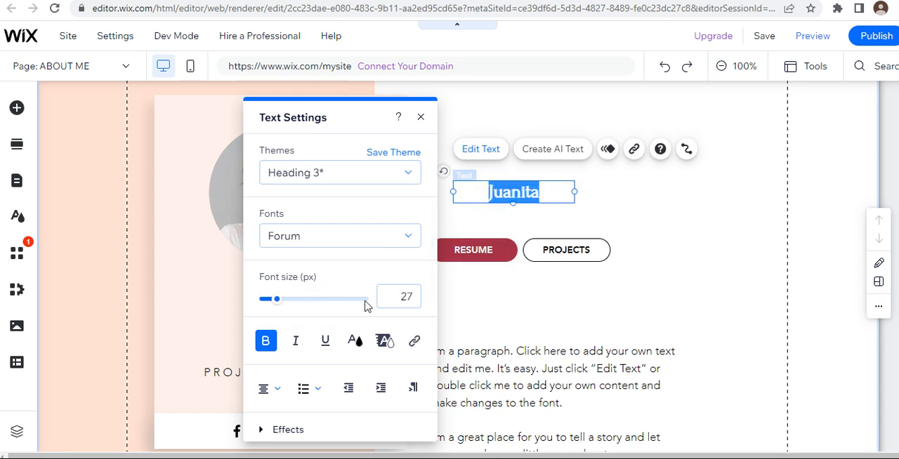
pyautogui.moveTo(277, 304); pyautogui.dragTo(306, 302)
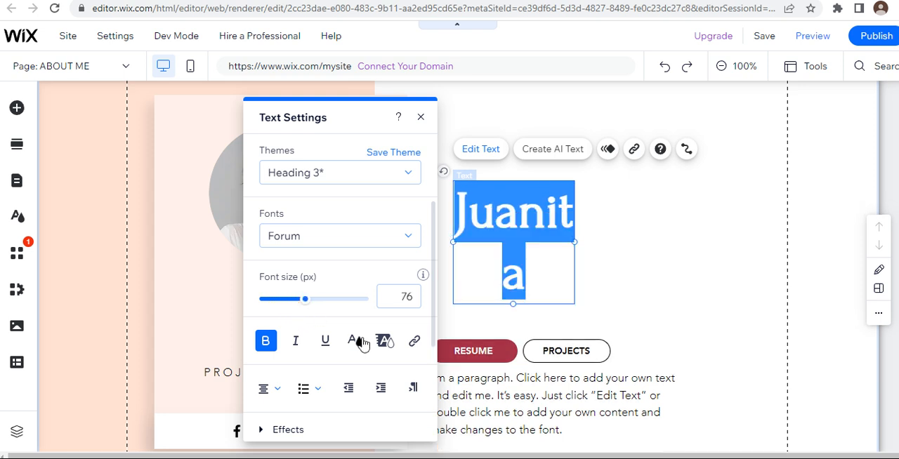
# Step: Resize the name's text box to fit the name on one line and position it just above the RESUME and PROJECTS buttons
pyautogui.click(573, 242)
pyautogui.moveTo(575, 241); pyautogui.dragTo(674, 222)
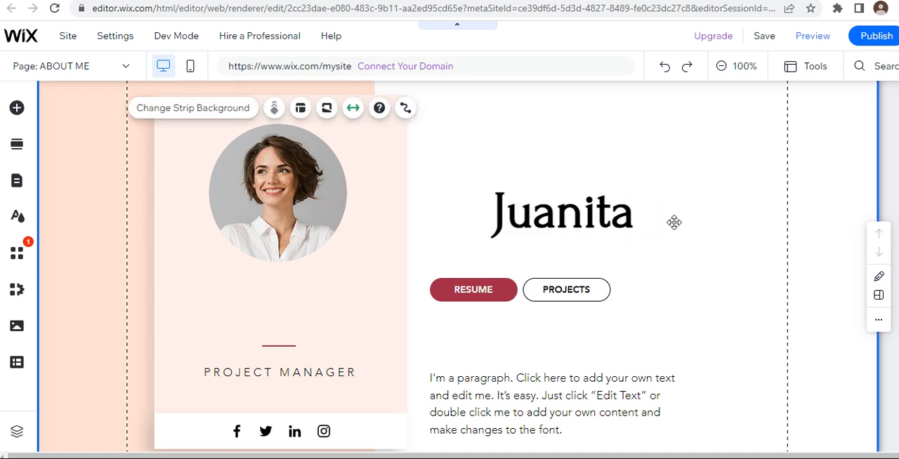
pyautogui.moveTo(559, 220); pyautogui.dragTo(519, 234)
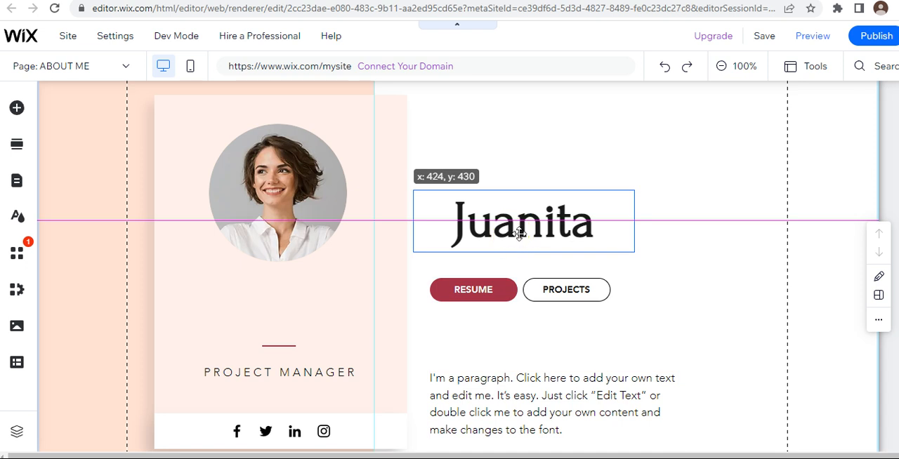
pyautogui.moveTo(535, 293); pyautogui.dragTo(538, 276)
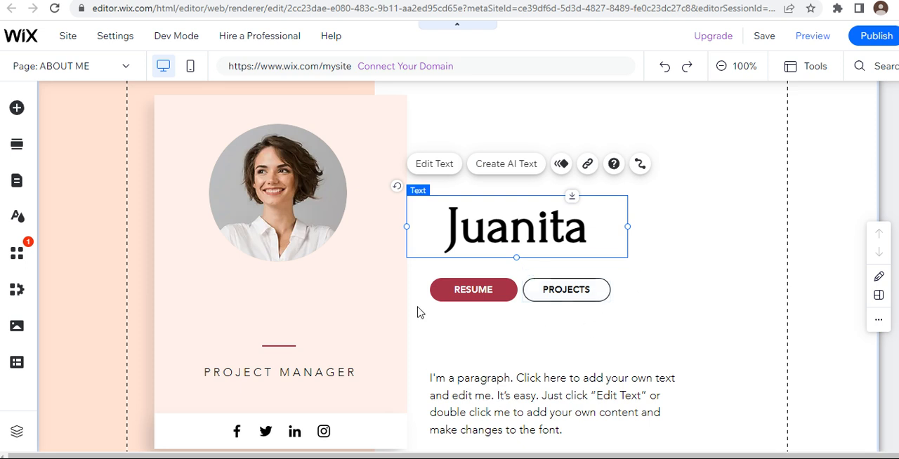
pyautogui.moveTo(407, 227); pyautogui.dragTo(444, 230)
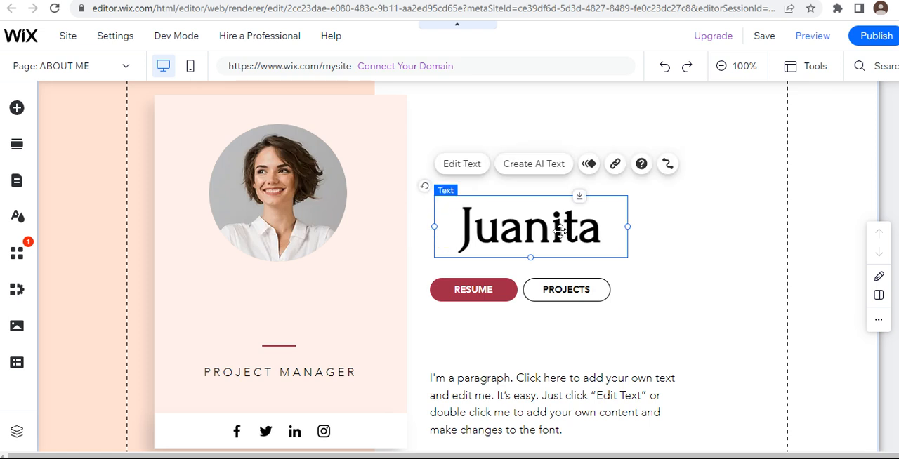
# Step: Nudge the name text slightly left and delete the RESUME and PROJECTS buttons beneath it
pyautogui.moveTo(558, 231); pyautogui.dragTo(552, 232)
pyautogui.click(496, 289)
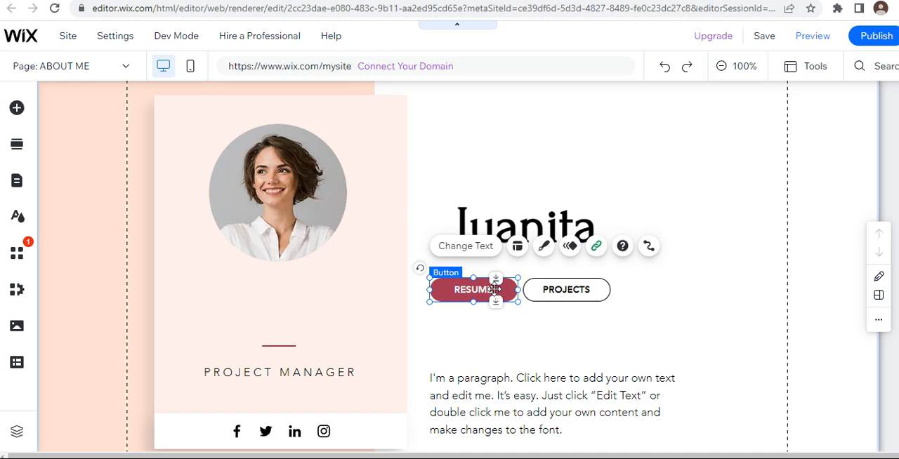
pyautogui.press('Delete')
pyautogui.click(560, 286)
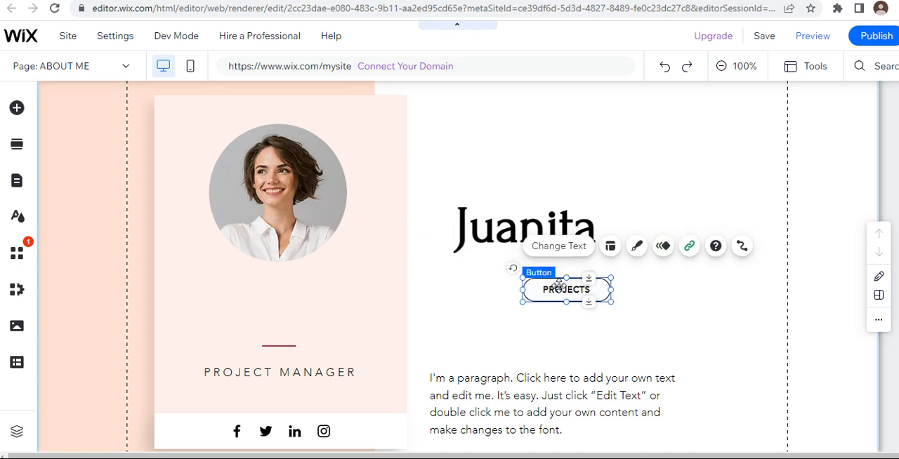
pyautogui.press('Delete')
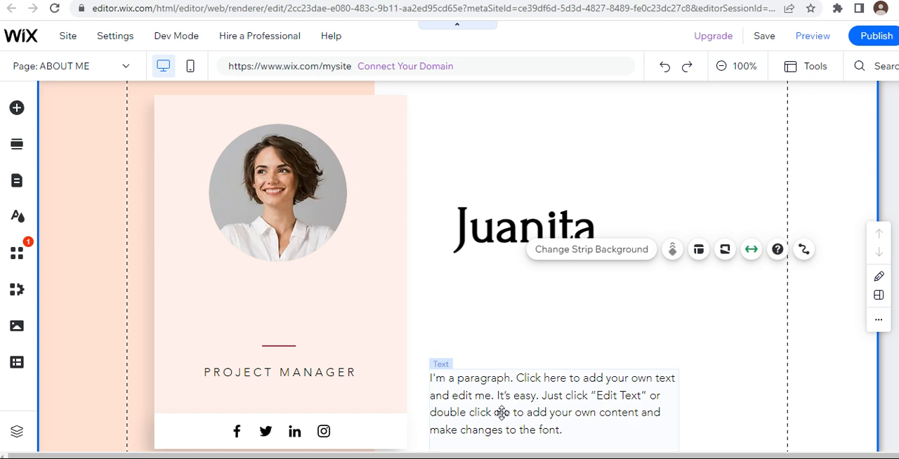
# Step: Move the intro section's paragraph text up to close the gap under the name
pyautogui.scroll(-1, 501, 412)
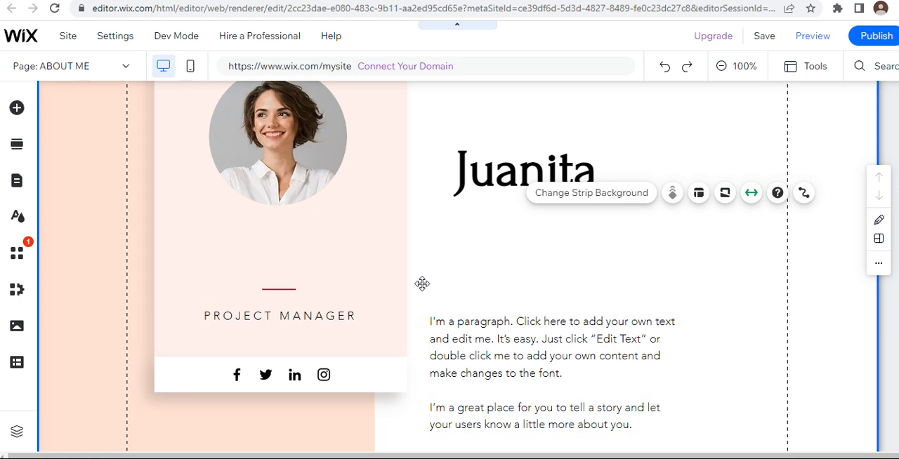
pyautogui.click(636, 421)
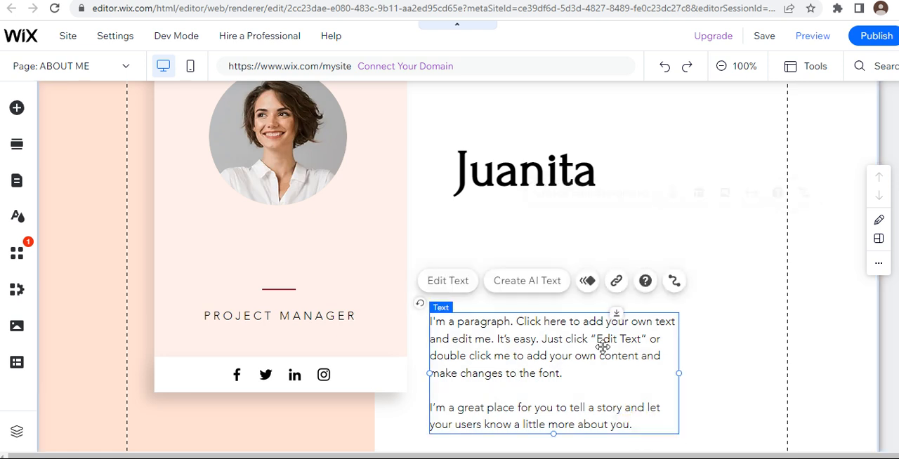
pyautogui.moveTo(542, 325); pyautogui.dragTo(543, 279)
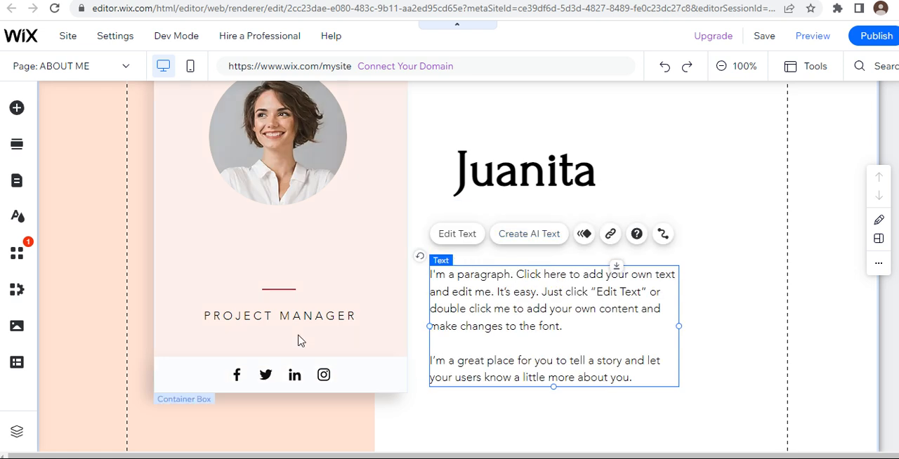
# Step: Shift the profile card slightly up and left, and raise its PROJECT MANAGER text and red line to just below the photo
pyautogui.moveTo(290, 315); pyautogui.dragTo(281, 283)
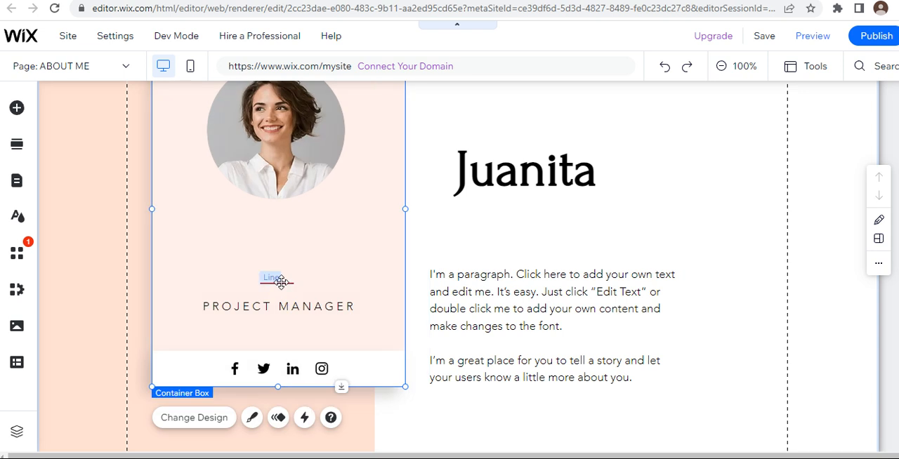
pyautogui.click(467, 264)
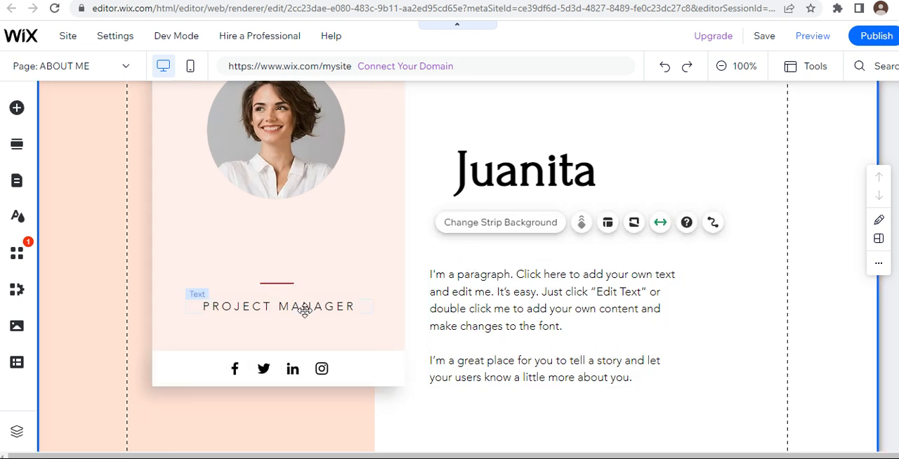
pyautogui.moveTo(305, 307); pyautogui.dragTo(280, 239)
pyautogui.click(291, 282)
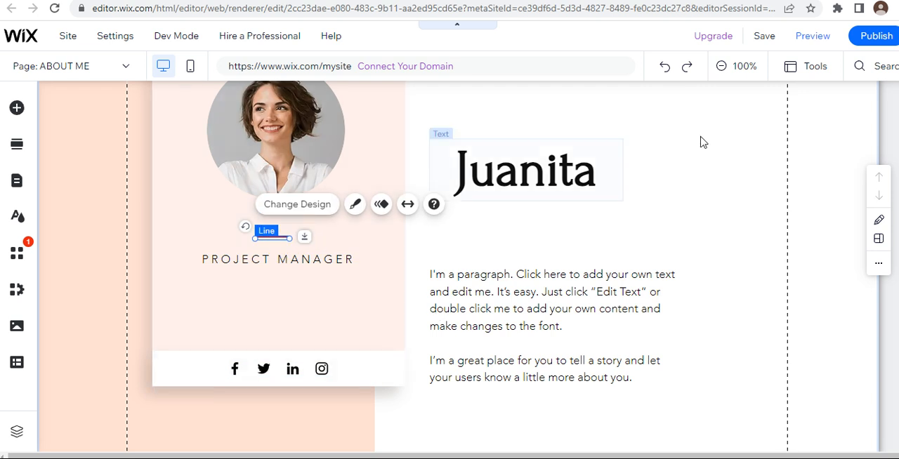
# Step: Zoom the page out to 50% and browse the ready-made About, Team and Promotion section designs
pyautogui.click(725, 67)
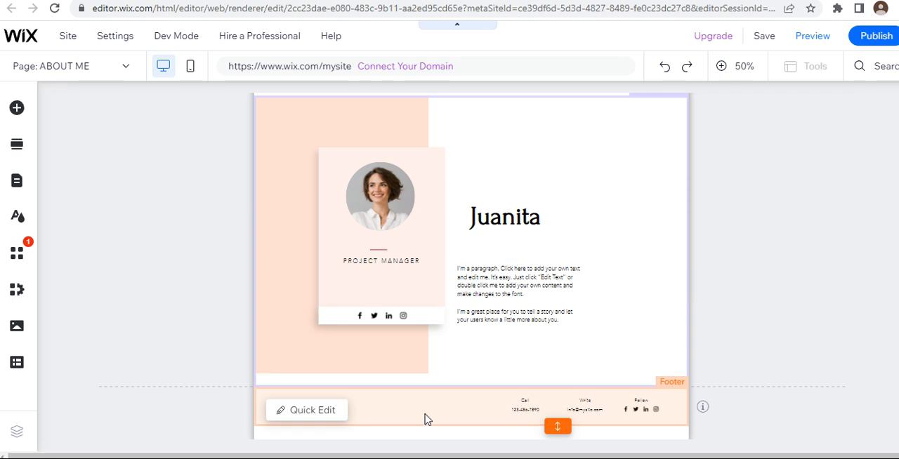
pyautogui.click(18, 147)
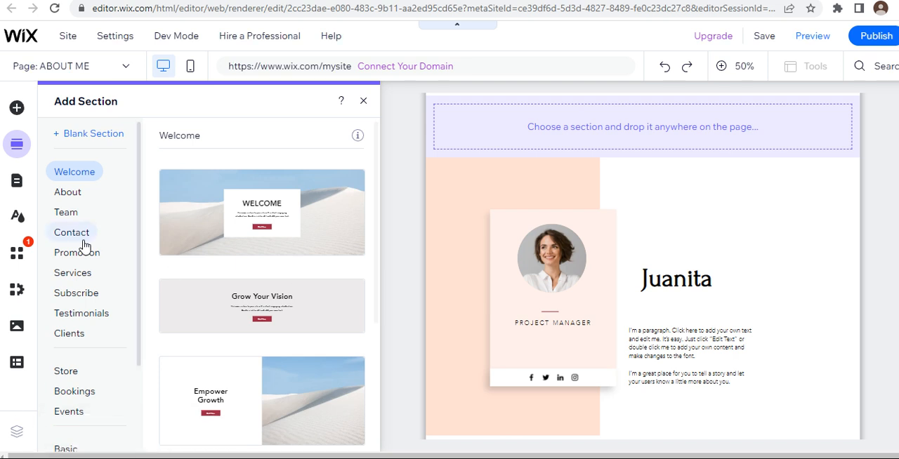
pyautogui.click(85, 198)
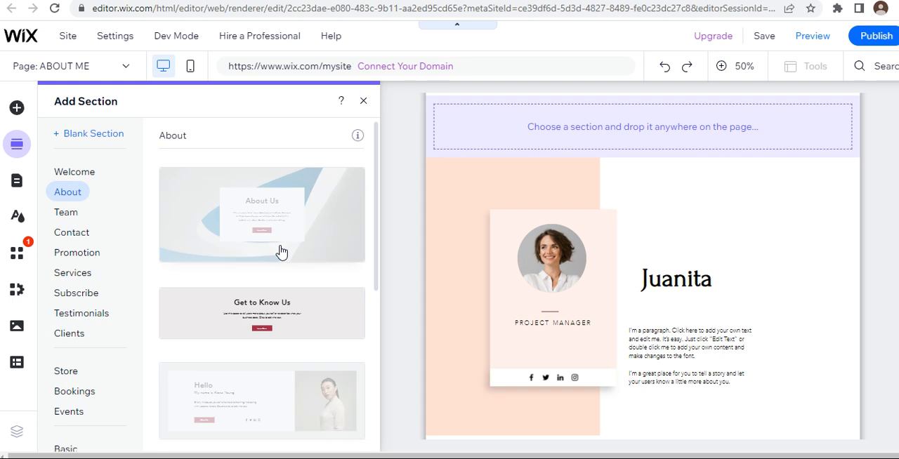
pyautogui.scroll(-4, 184, 344)
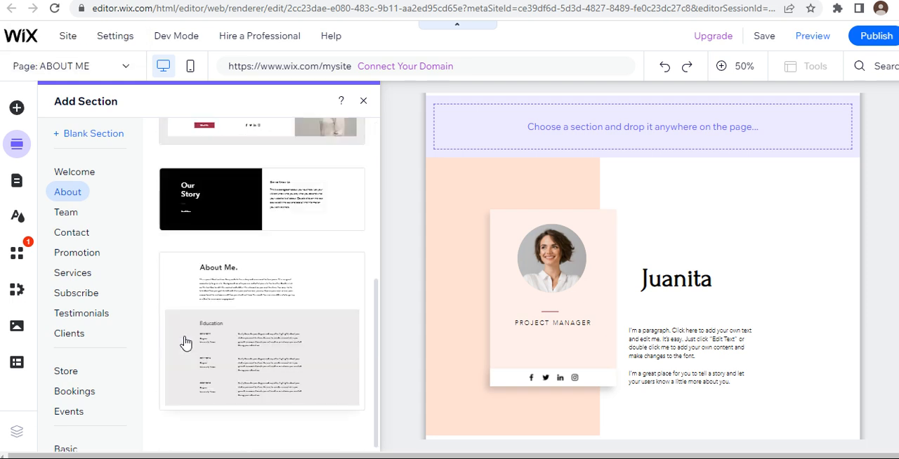
pyautogui.click(65, 213)
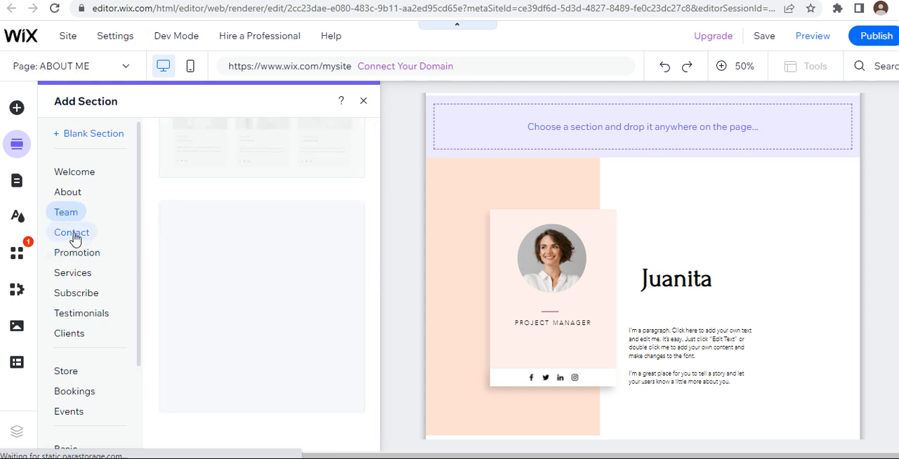
pyautogui.click(89, 252)
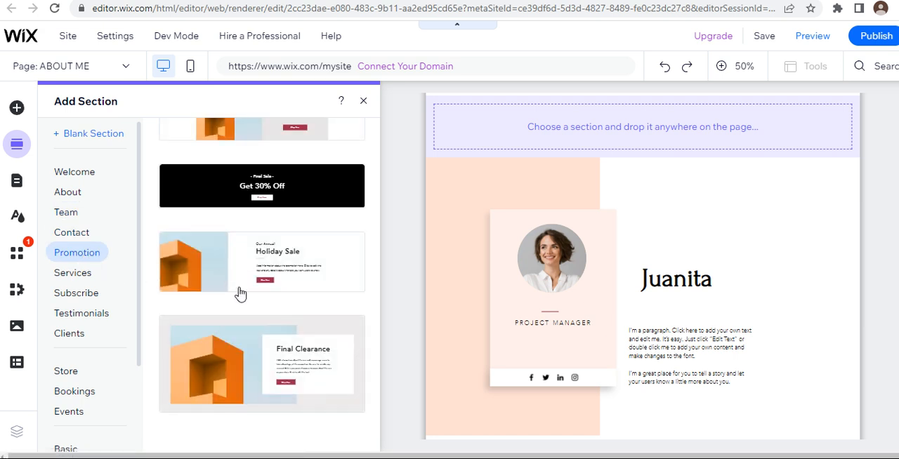
pyautogui.scroll(3, 236, 323)
pyautogui.scroll(-3, 236, 322)
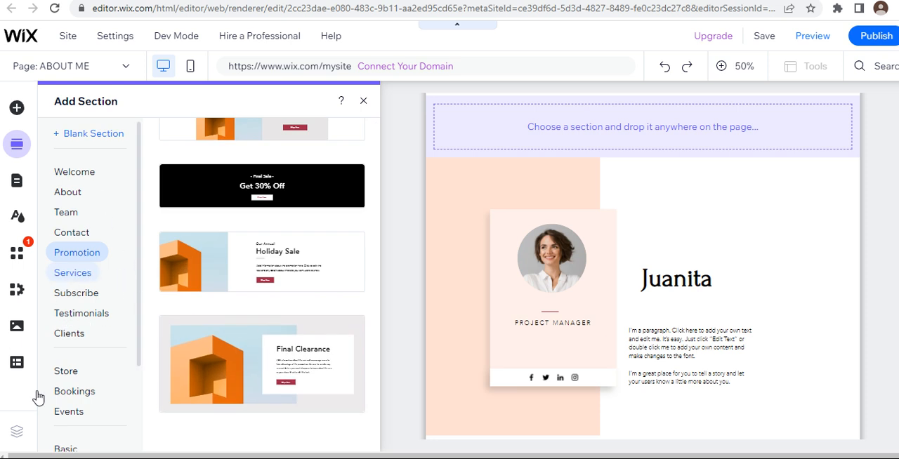
# Step: Add the Services section design with description text and four image cards, and move it below the intro section
pyautogui.click(77, 273)
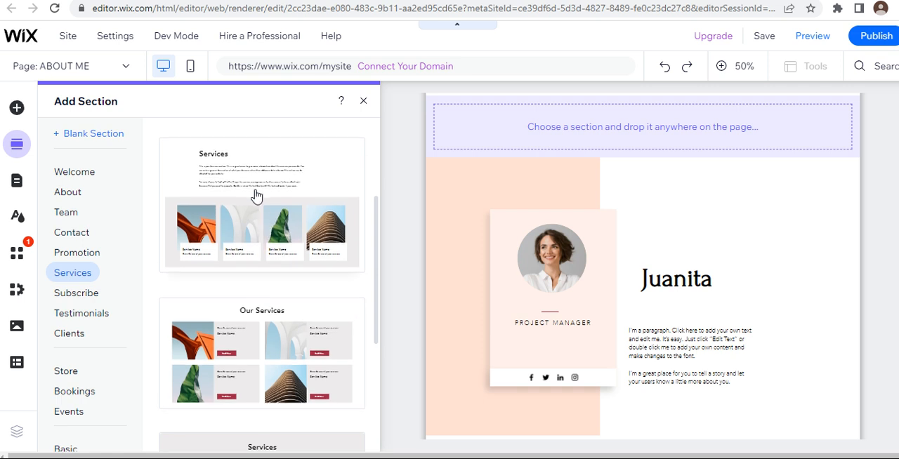
pyautogui.click(253, 214)
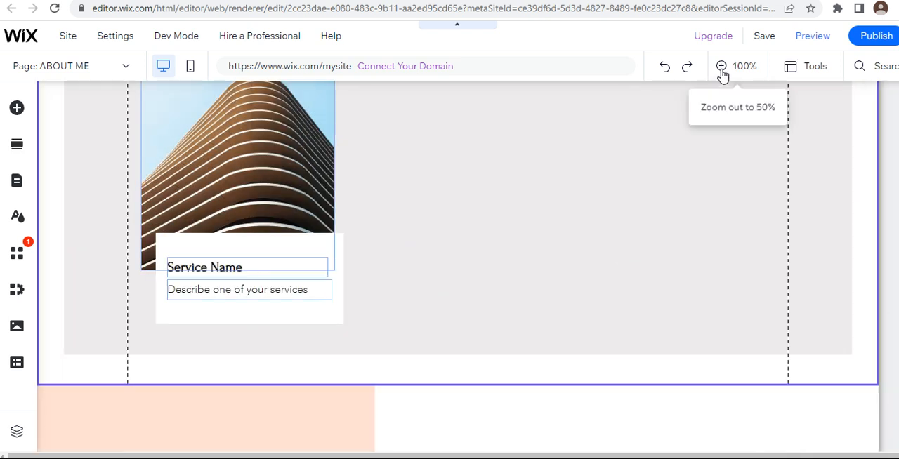
pyautogui.click(721, 68)
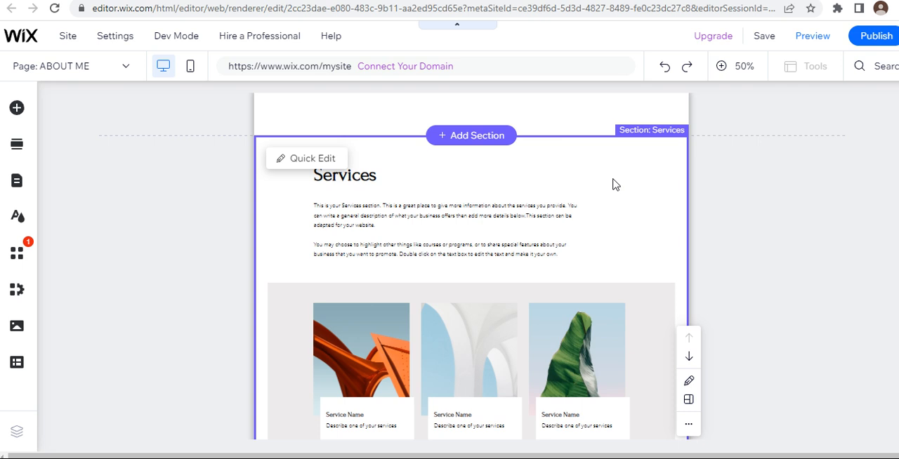
pyautogui.scroll(-5, 614, 185)
pyautogui.scroll(5, 618, 171)
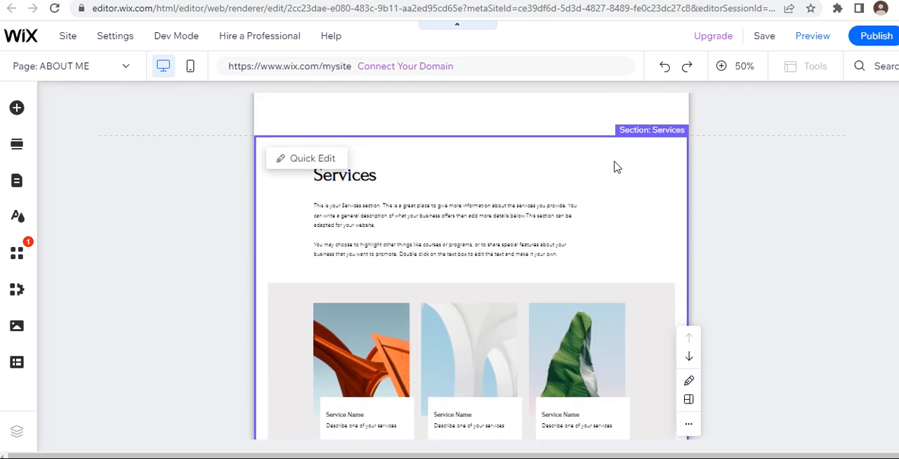
pyautogui.scroll(-2, 614, 166)
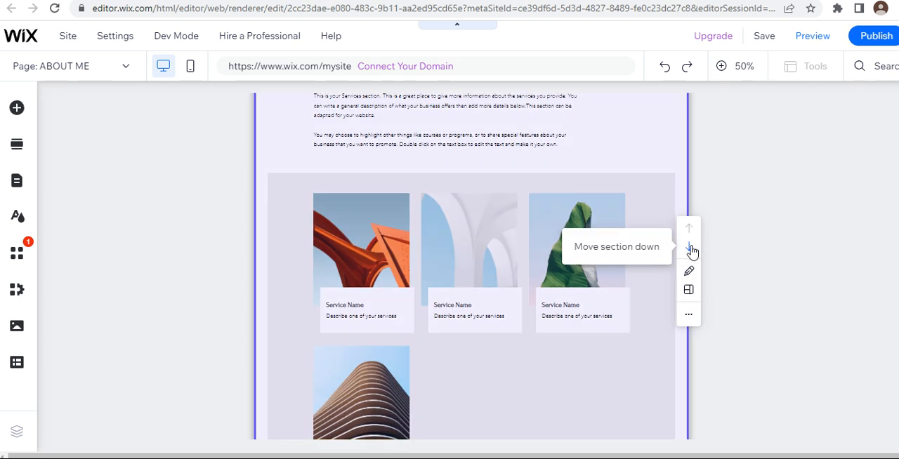
pyautogui.click(690, 248)
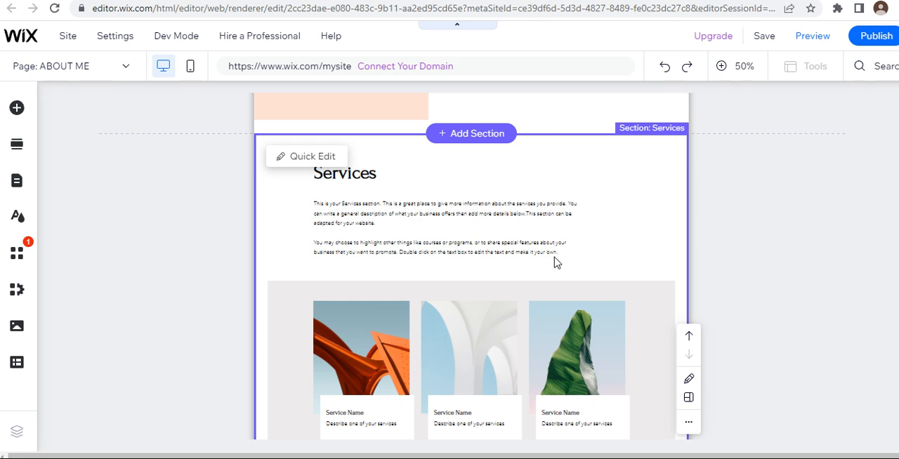
# Step: Delete the description paragraph under the Services heading
pyautogui.click(558, 254)
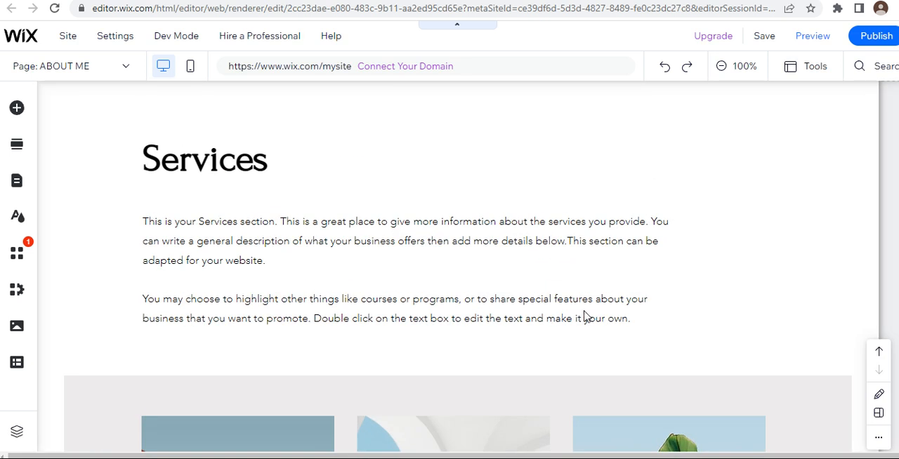
pyautogui.click(634, 317)
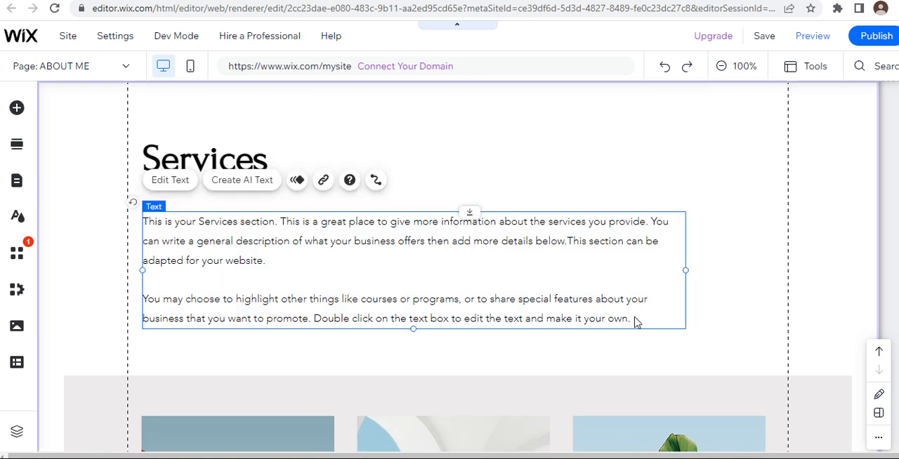
pyautogui.press('Delete')
pyautogui.click(231, 327)
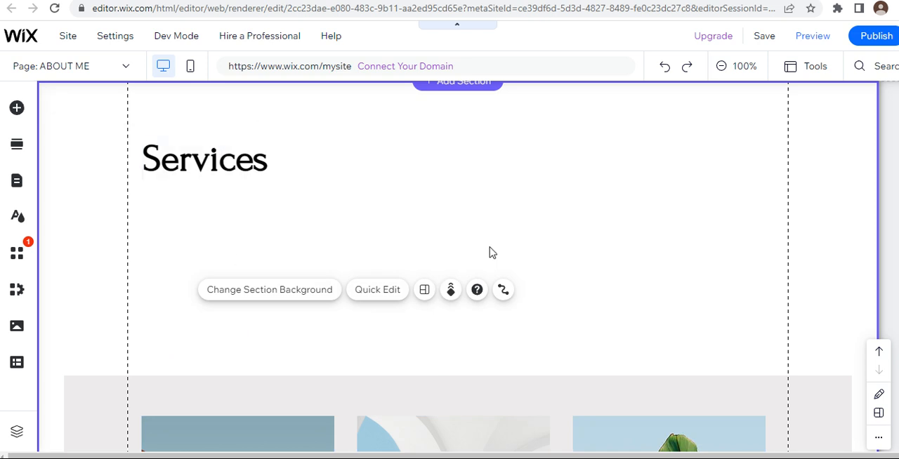
# Step: Shorten the Services section by raising its bottom edge to just below the last service card
pyautogui.scroll(-10, 660, 224)
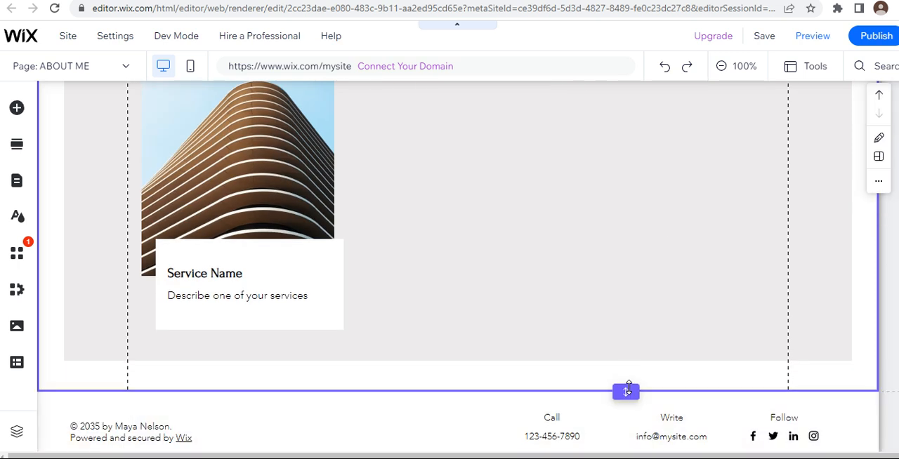
pyautogui.moveTo(626, 391); pyautogui.dragTo(625, 218)
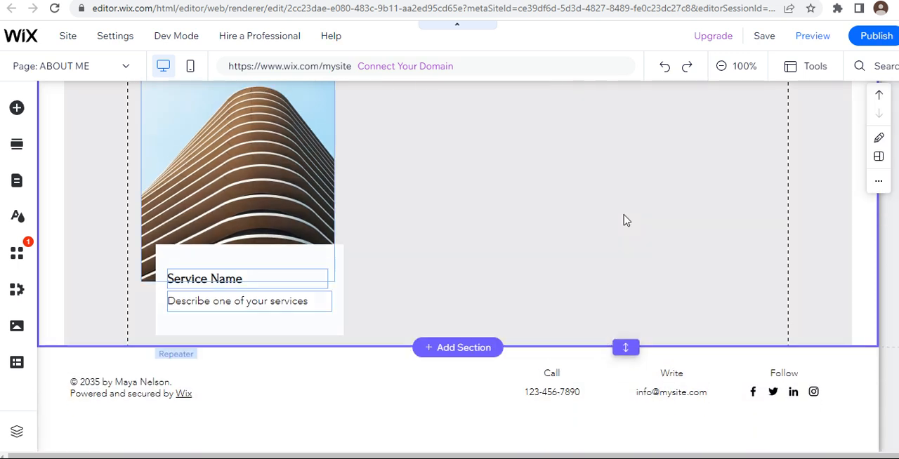
pyautogui.scroll(4, 624, 219)
pyautogui.scroll(5, 625, 219)
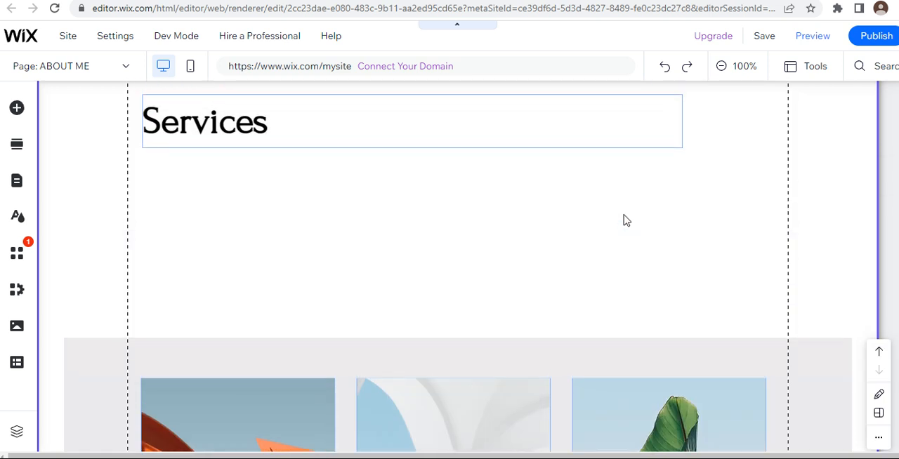
pyautogui.scroll(-3, 624, 220)
pyautogui.scroll(5, 624, 219)
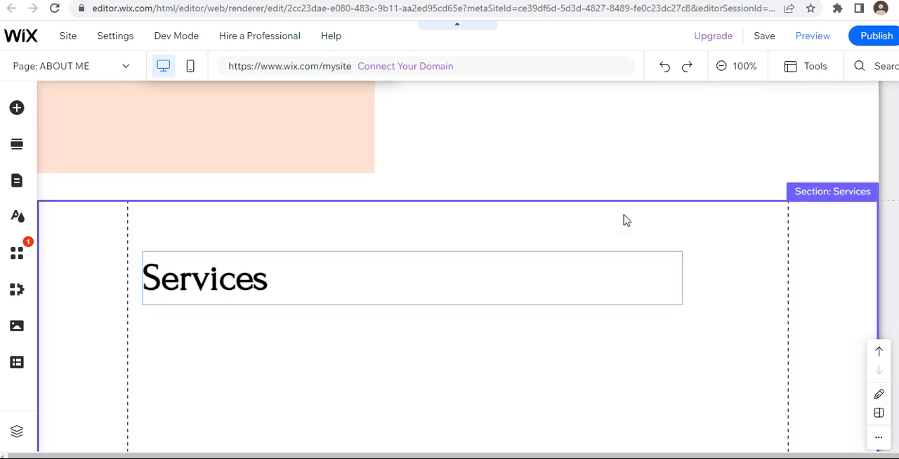
pyautogui.moveTo(623, 204); pyautogui.dragTo(626, 393)
pyautogui.scroll(-2, 645, 343)
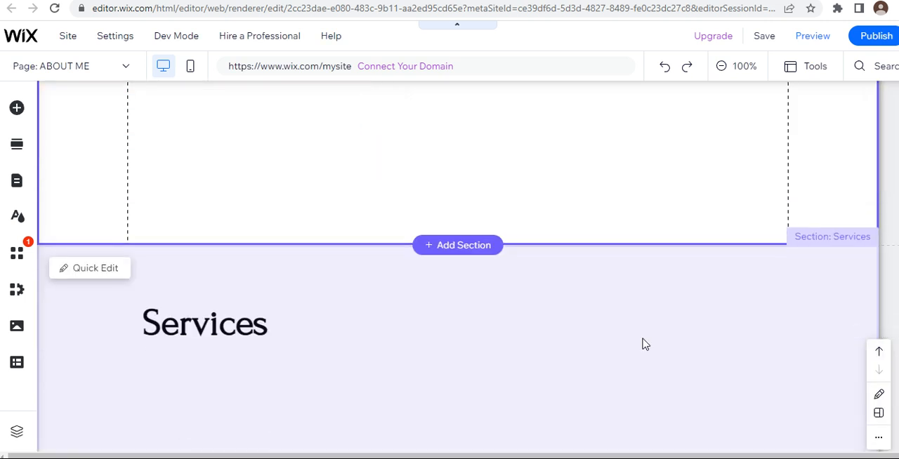
pyautogui.scroll(-1, 651, 246)
pyautogui.scroll(1, 650, 247)
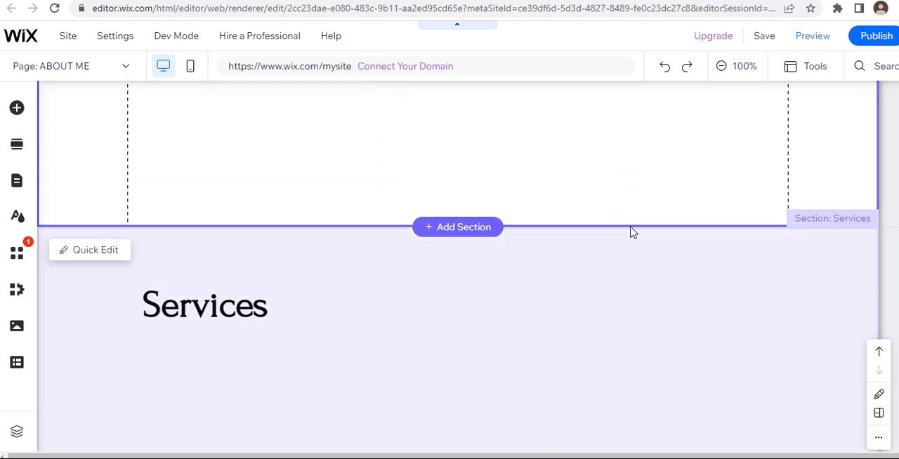
# Step: Shorten the intro section so its bottom edge meets the end of the peach strip
pyautogui.moveTo(626, 221); pyautogui.dragTo(621, 124)
pyautogui.scroll(3, 623, 182)
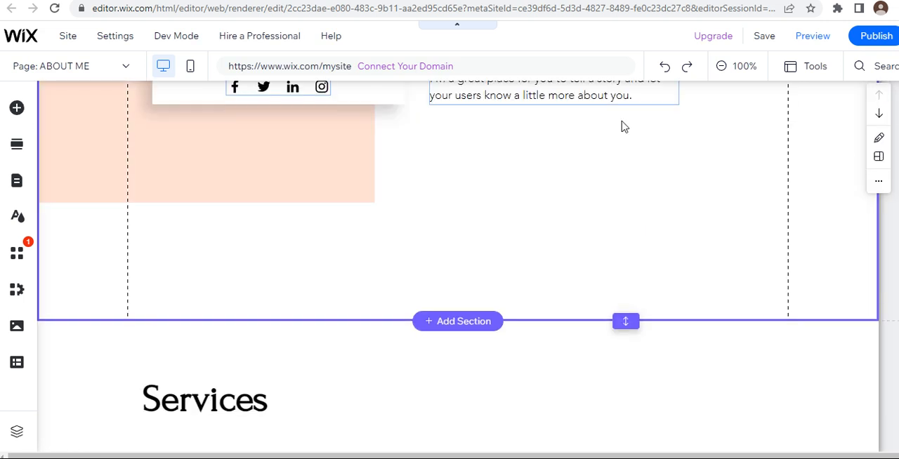
pyautogui.moveTo(625, 320); pyautogui.dragTo(622, 202)
pyautogui.scroll(-1, 623, 322)
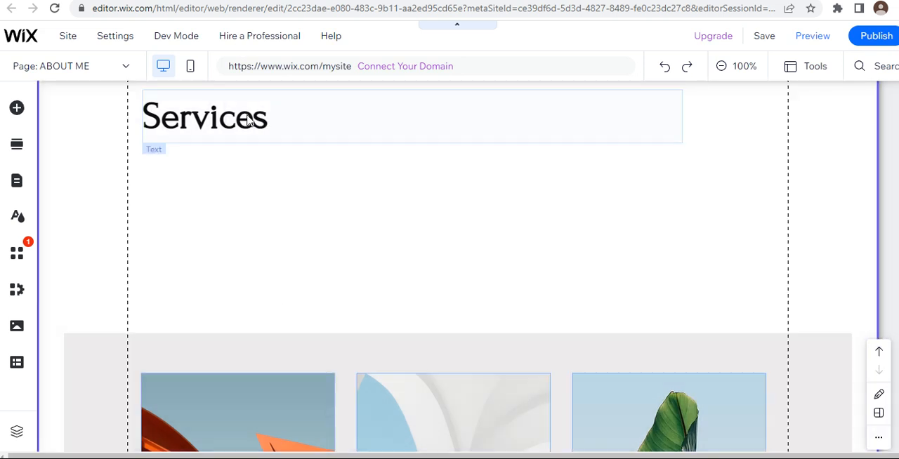
# Step: Move the Services heading up toward the section's top edge and left to the page's left gridline
pyautogui.moveTo(247, 142); pyautogui.dragTo(237, 128)
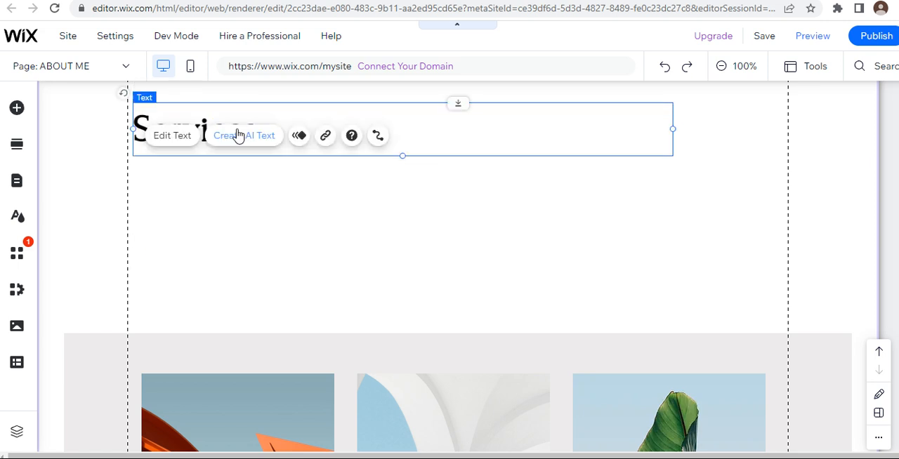
pyautogui.scroll(1, 237, 133)
pyautogui.moveTo(240, 174); pyautogui.dragTo(238, 134)
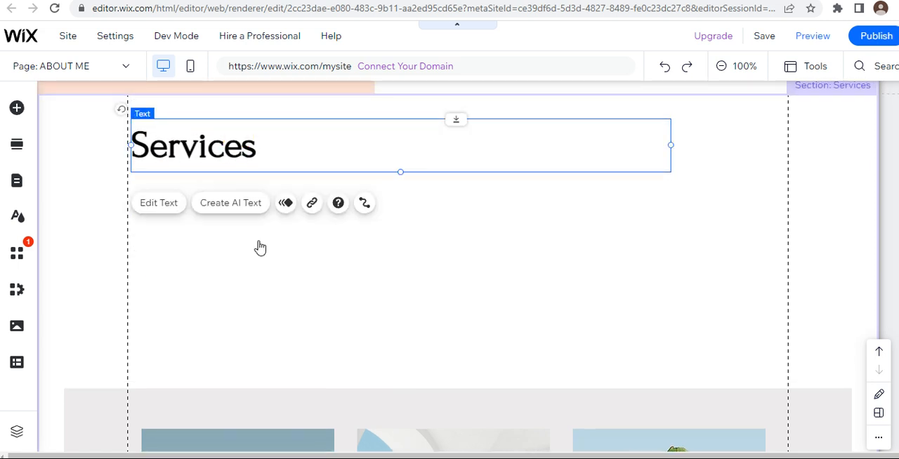
pyautogui.scroll(-3, 260, 275)
pyautogui.moveTo(111, 182); pyautogui.dragTo(746, 454)
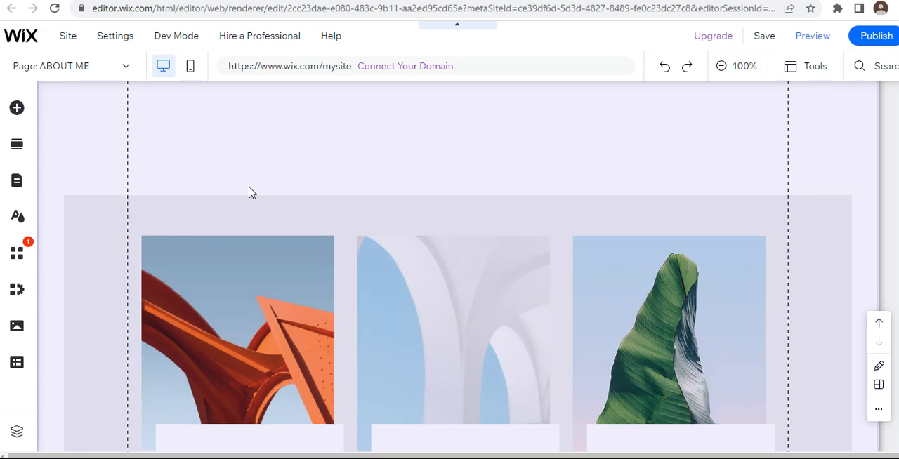
pyautogui.moveTo(243, 182); pyautogui.dragTo(574, 427)
pyautogui.scroll(4, 574, 428)
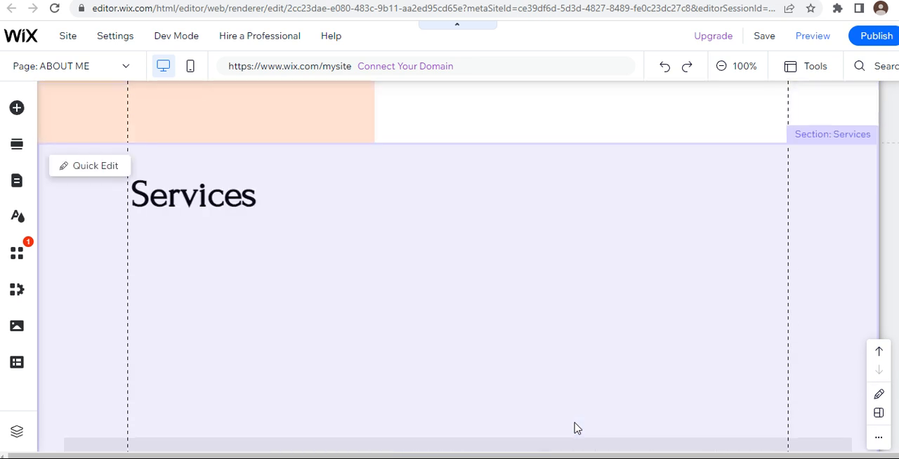
pyautogui.scroll(-3, 574, 428)
pyautogui.scroll(2, 573, 428)
pyautogui.scroll(2, 574, 428)
# Step: Replace the Services heading text with "Skills"
pyautogui.click(217, 204)
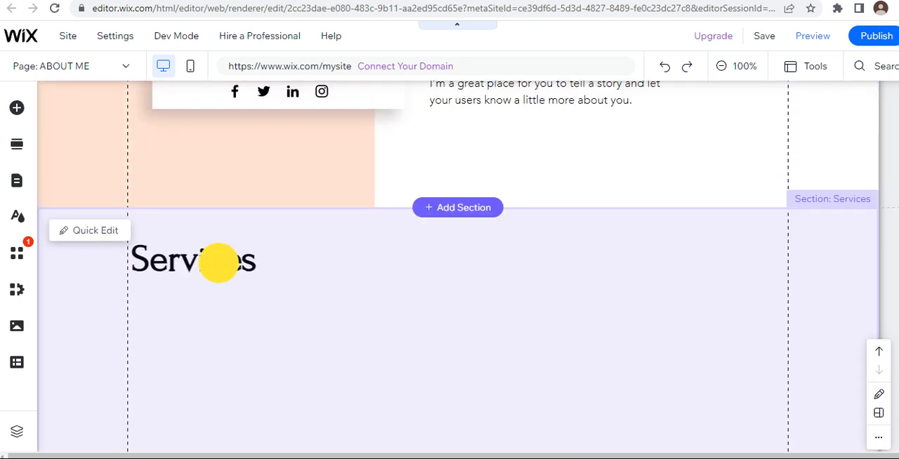
pyautogui.click(262, 264)
pyautogui.doubleClick(253, 263)
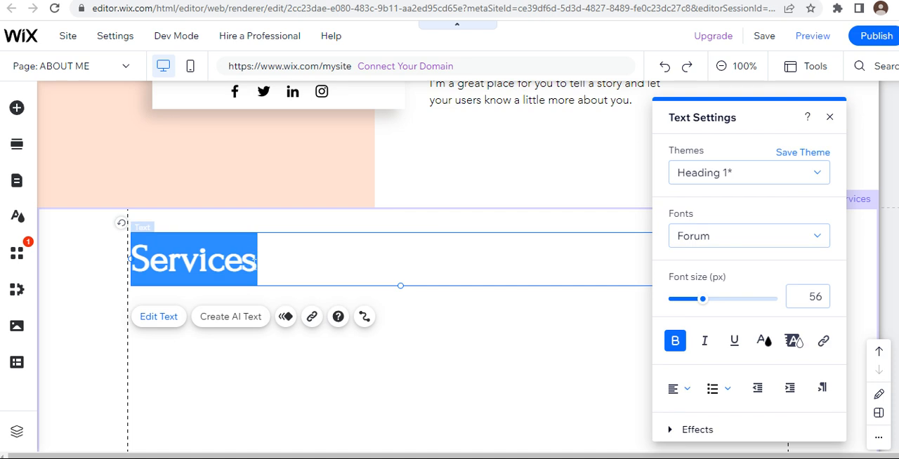
pyautogui.press('BackSpace')
pyautogui.write('Skills')
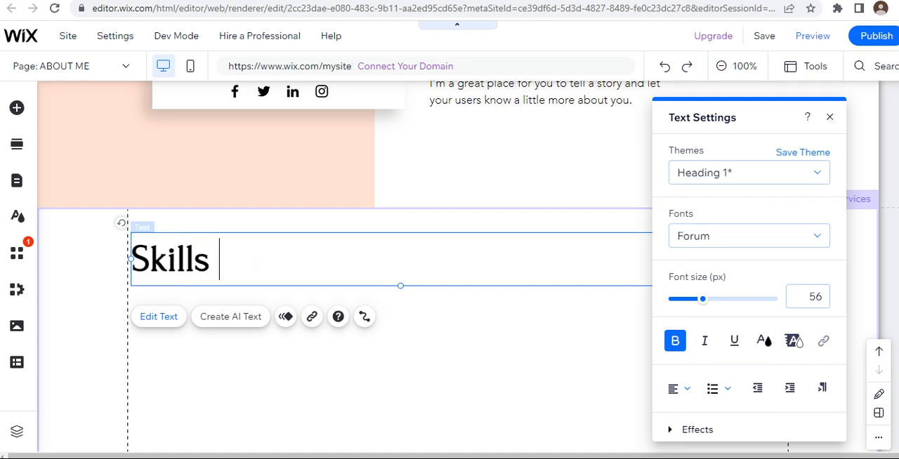
pyautogui.click(453, 323)
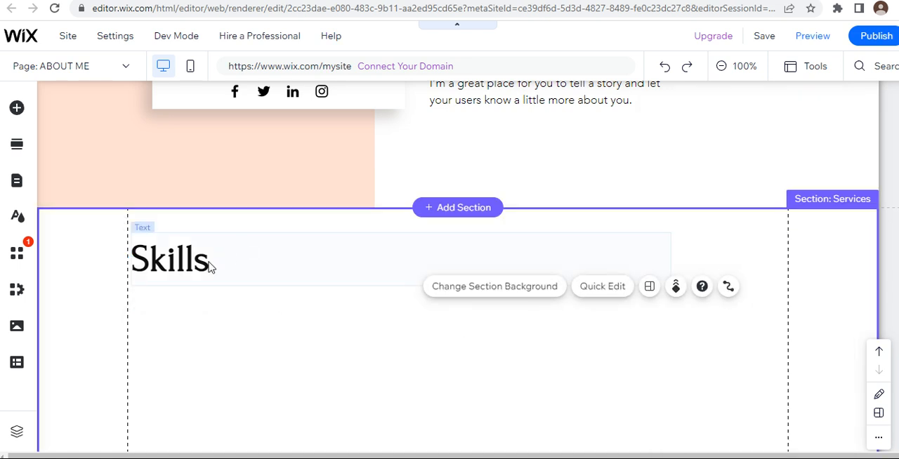
# Step: Delete the social bar with the Facebook, Twitter, LinkedIn and Instagram icons from the intro section's profile card
pyautogui.scroll(2, 209, 265)
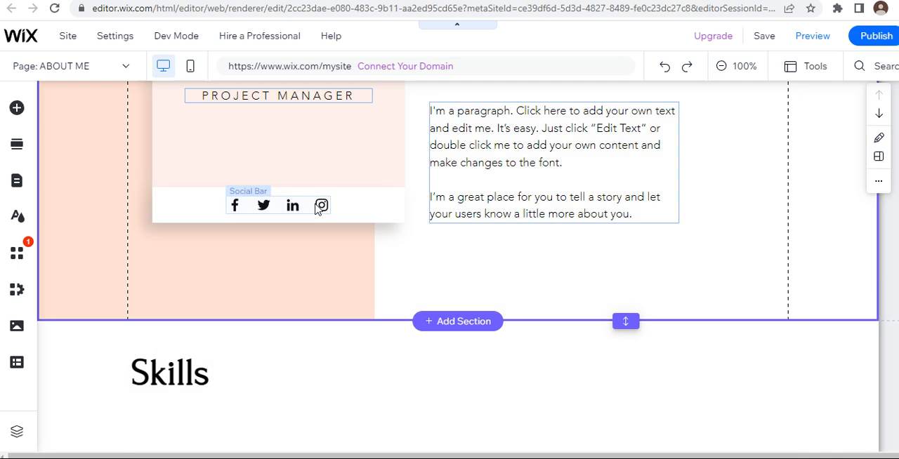
pyautogui.click(318, 208)
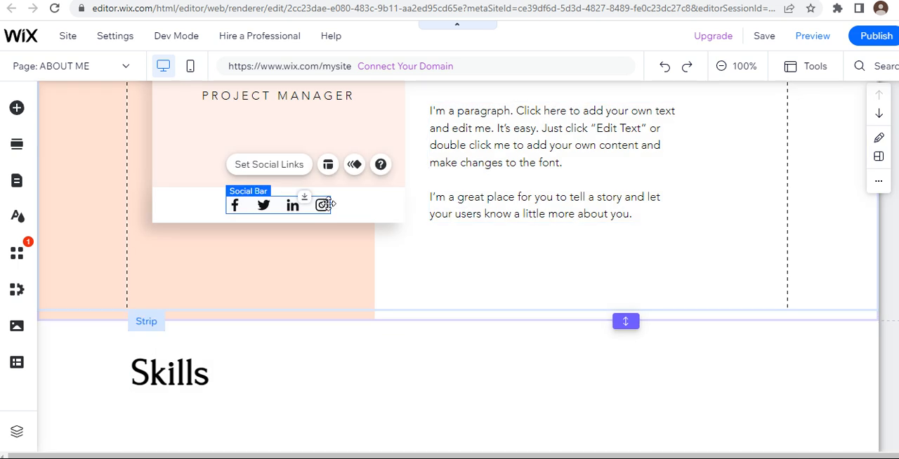
pyautogui.press('Delete')
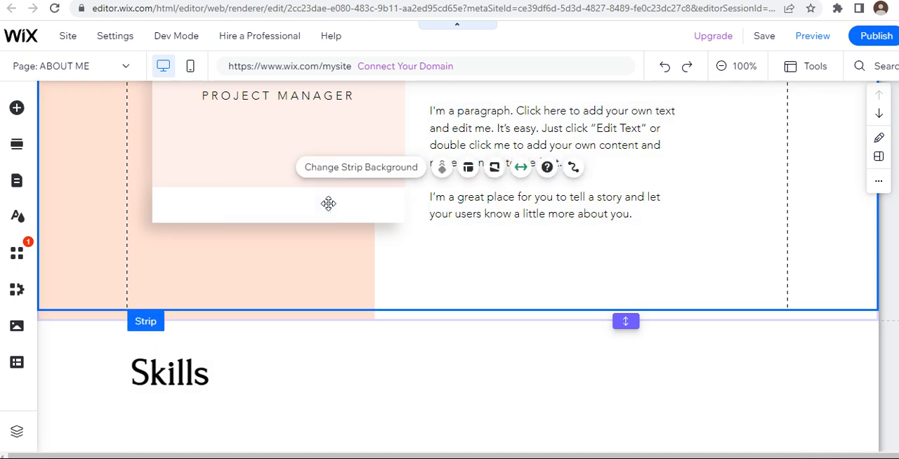
pyautogui.scroll(-8, 375, 282)
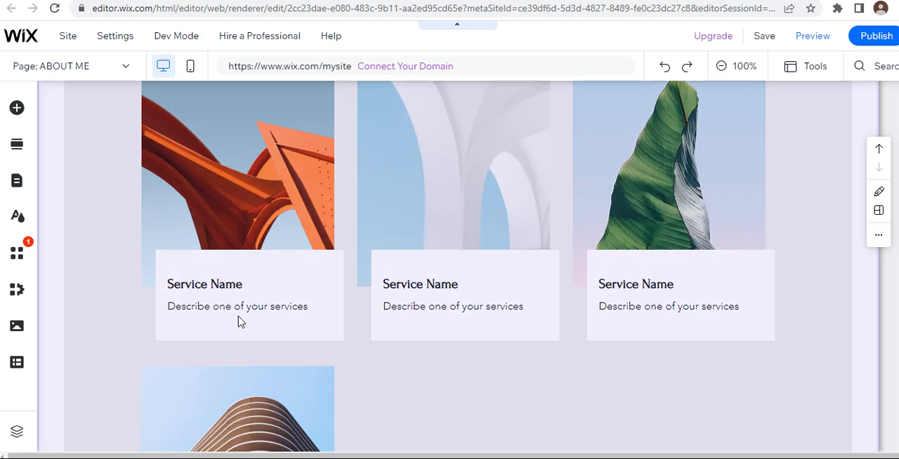
pyautogui.click(325, 295)
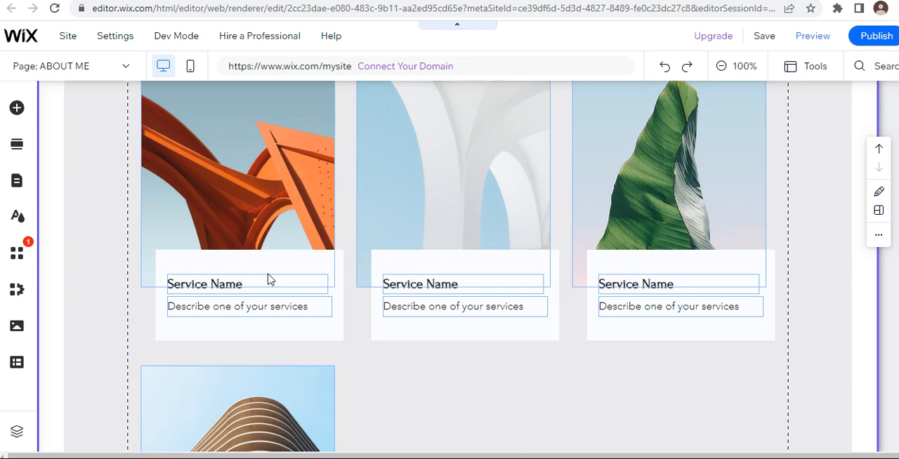
pyautogui.scroll(-5, 380, 329)
pyautogui.scroll(15, 380, 328)
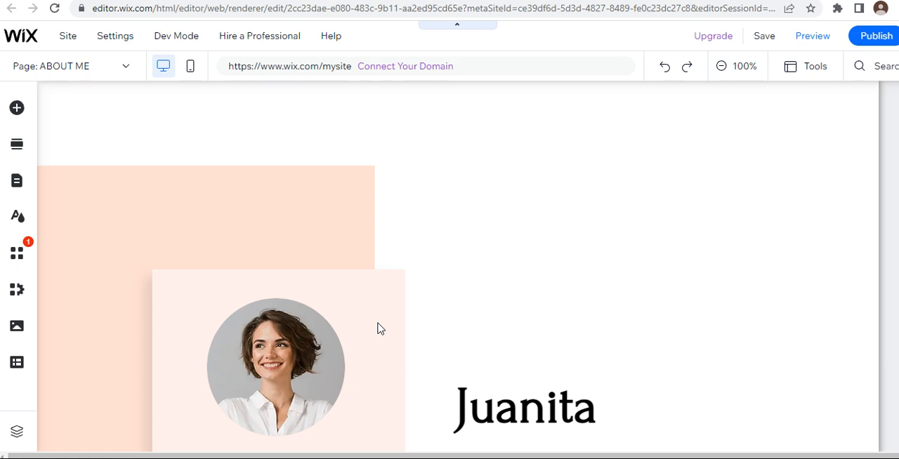
pyautogui.scroll(-1, 379, 329)
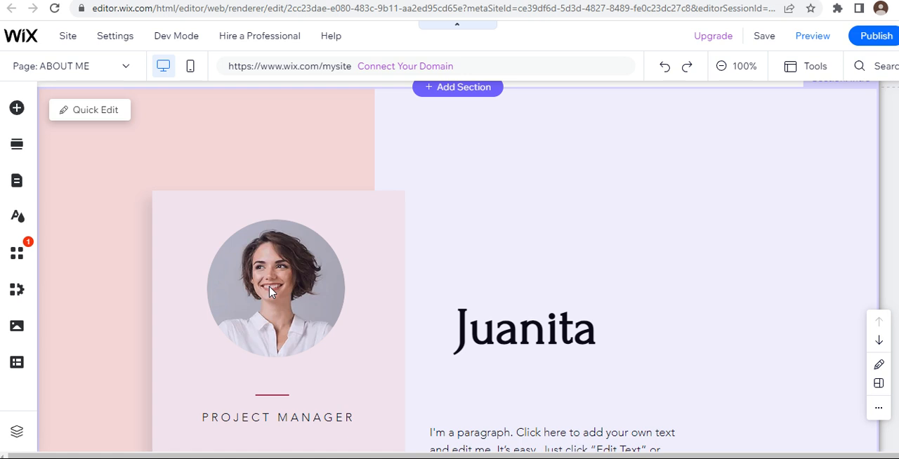
pyautogui.scroll(-10, 271, 293)
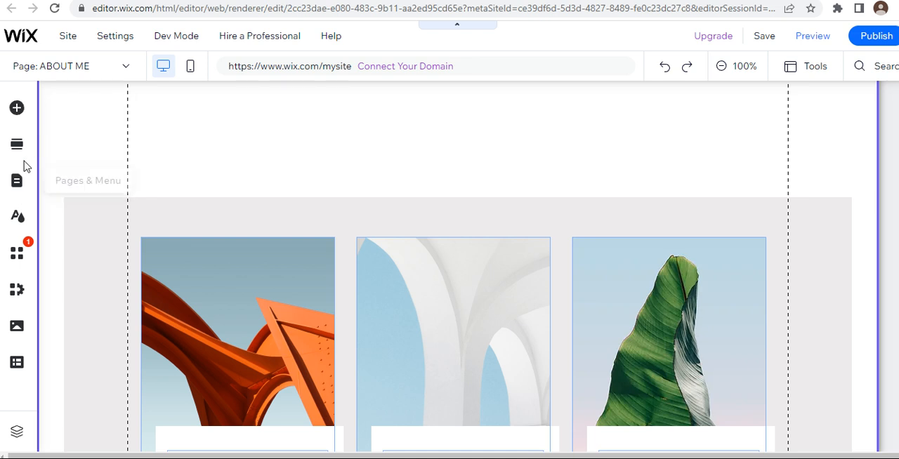
# Step: Delete the Call label and the phone number beneath it from the footer's second column
pyautogui.scroll(-7, 342, 307)
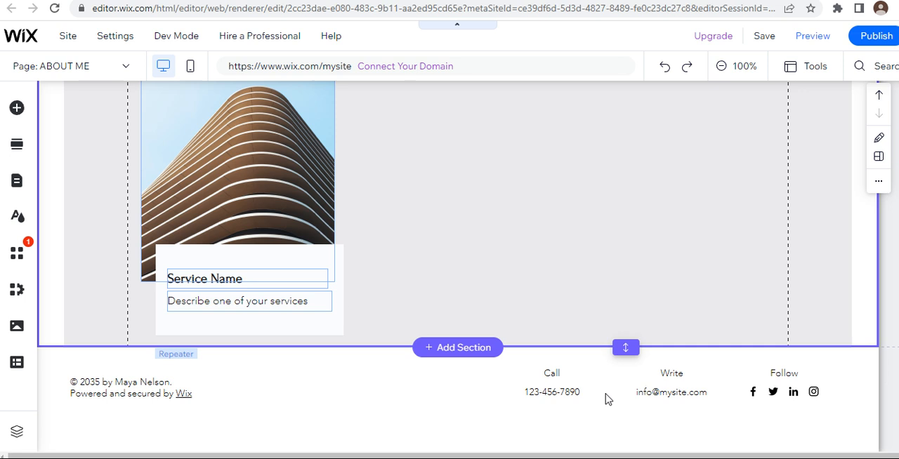
pyautogui.click(585, 398)
pyautogui.moveTo(517, 355); pyautogui.dragTo(593, 405)
pyautogui.press('Delete')
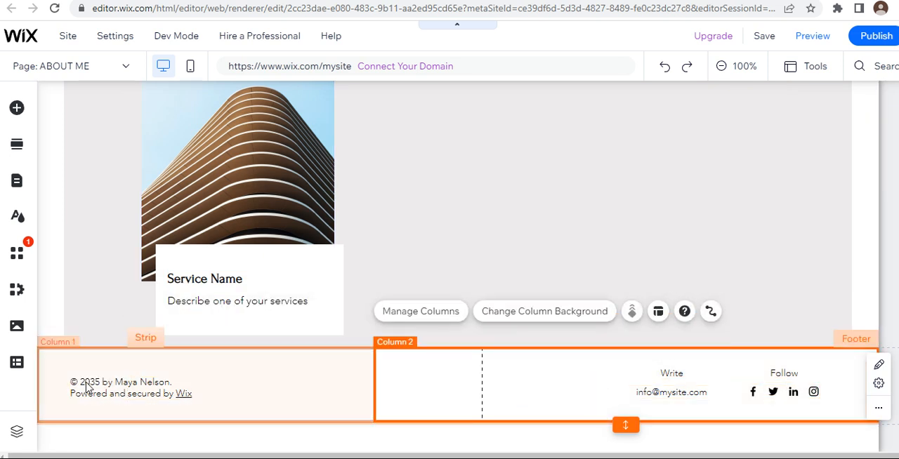
# Step: Select the copyright text in the footer's first column
pyautogui.moveTo(72, 361); pyautogui.dragTo(194, 417)
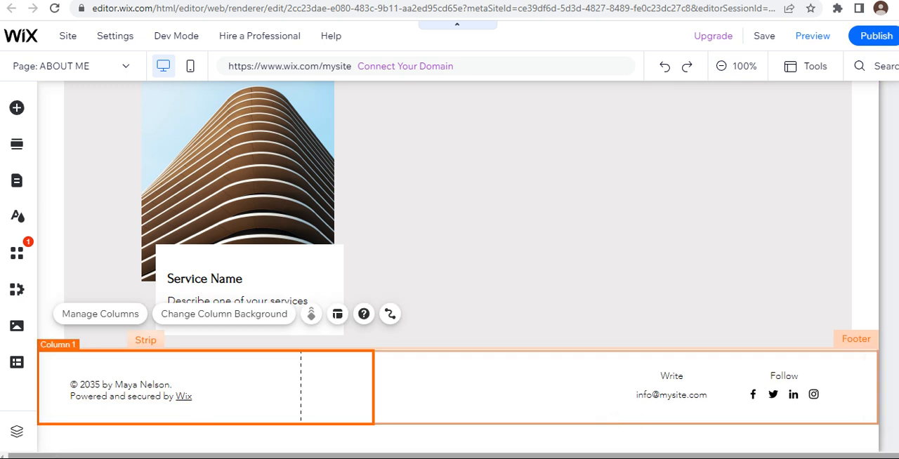